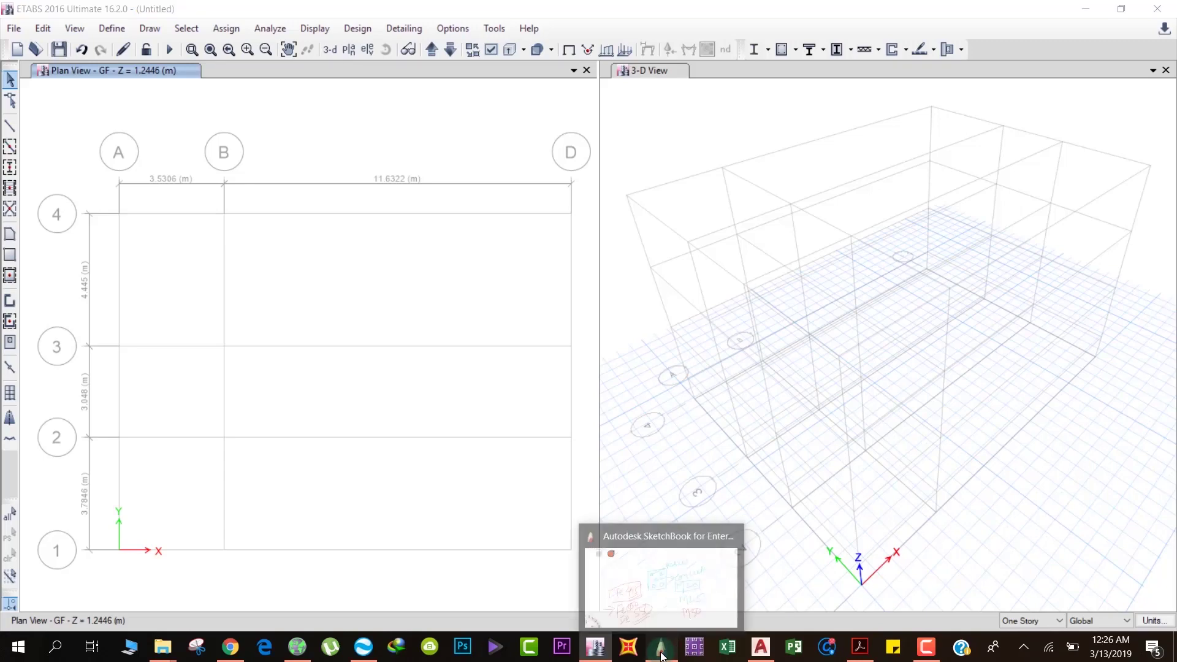
Step: Switch to Autodesk SketchBook and mark the depth and width of the sketched rebar cross-section with dimension strokes beside and above it
left_click(664, 643)
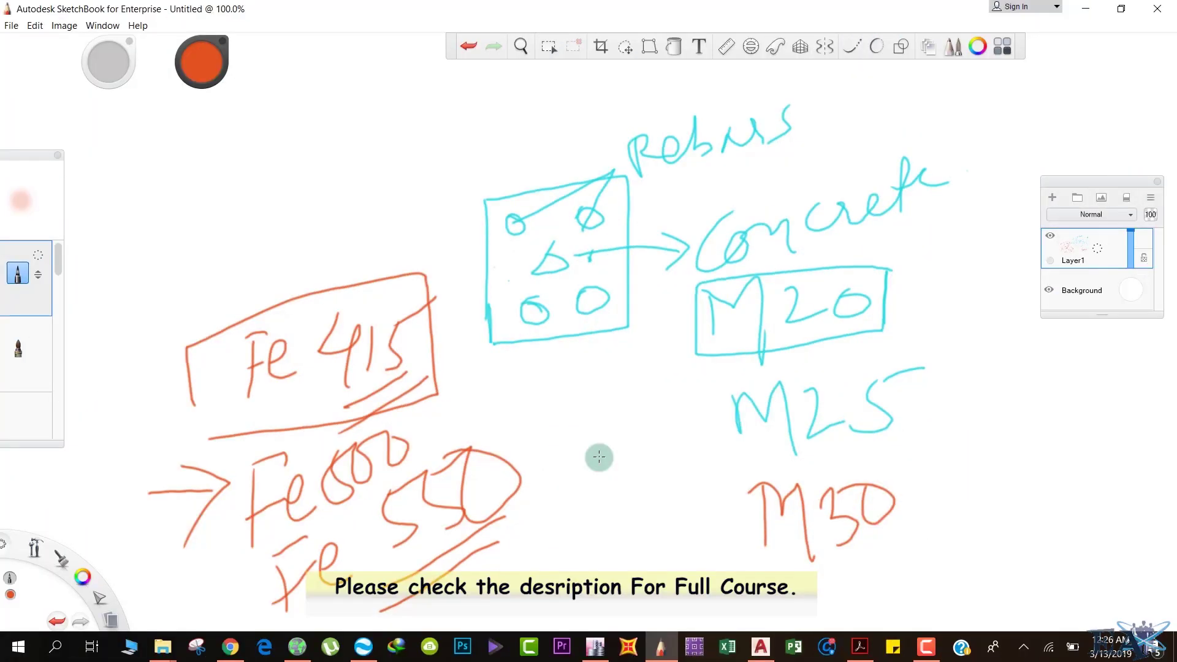
left_click_drag(434, 201, 474, 198)
mouse_move(457, 198)
left_mouse_down()
mouse_move(467, 343)
mouse_move(477, 300)
left_mouse_up()
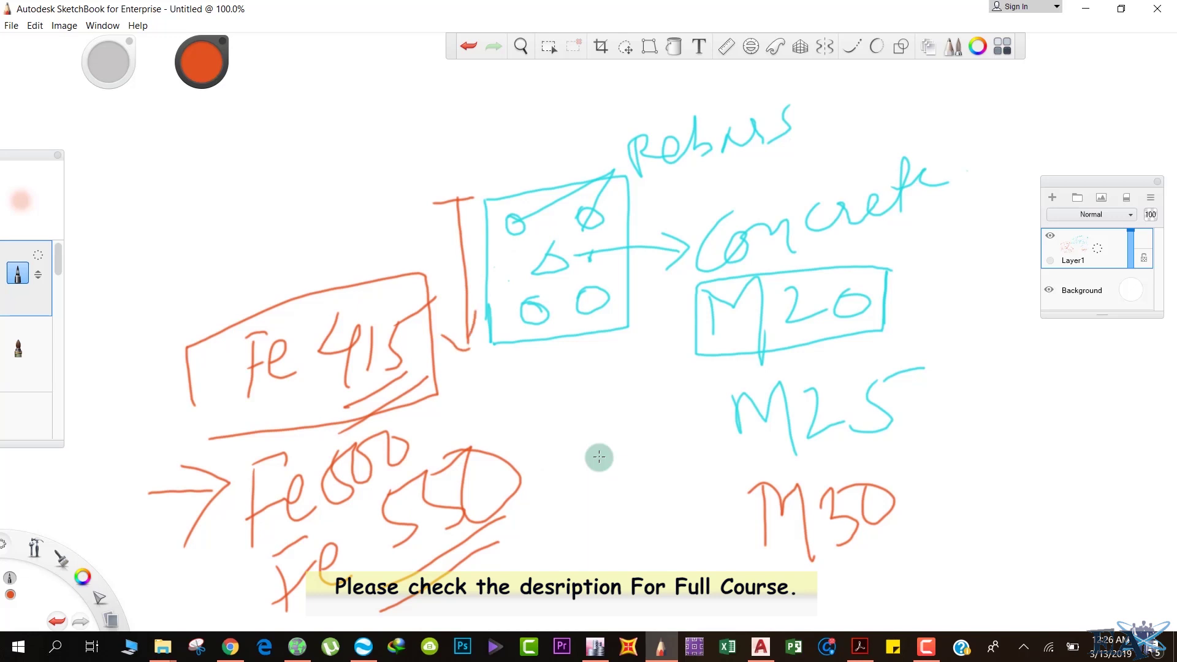
left_click_drag(483, 152, 483, 183)
left_click_drag(610, 113, 610, 162)
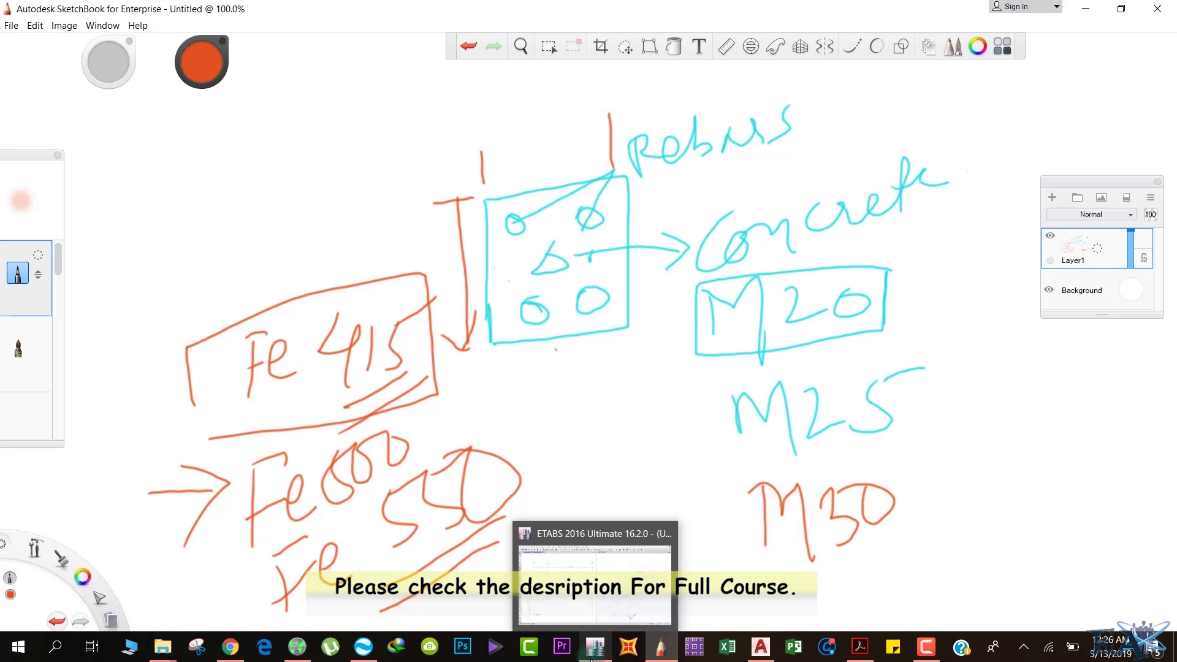
Step: Switch to ETABS and add a new frame section property with the Concrete Rectangular shape
left_click(596, 647)
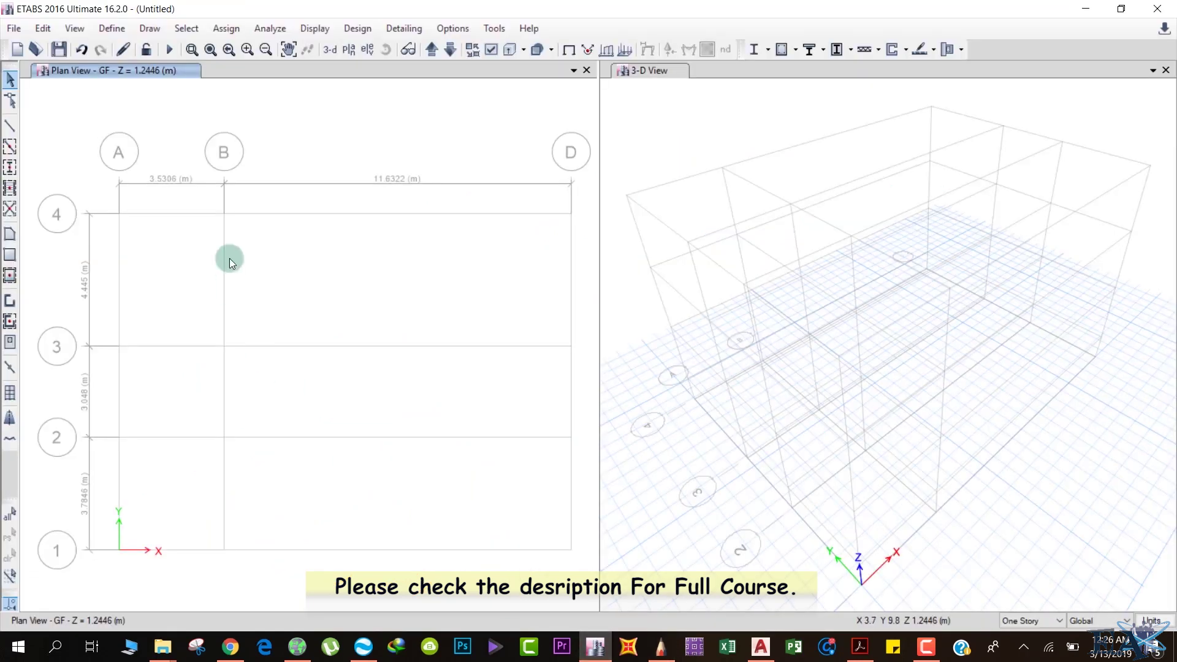
left_click(111, 30)
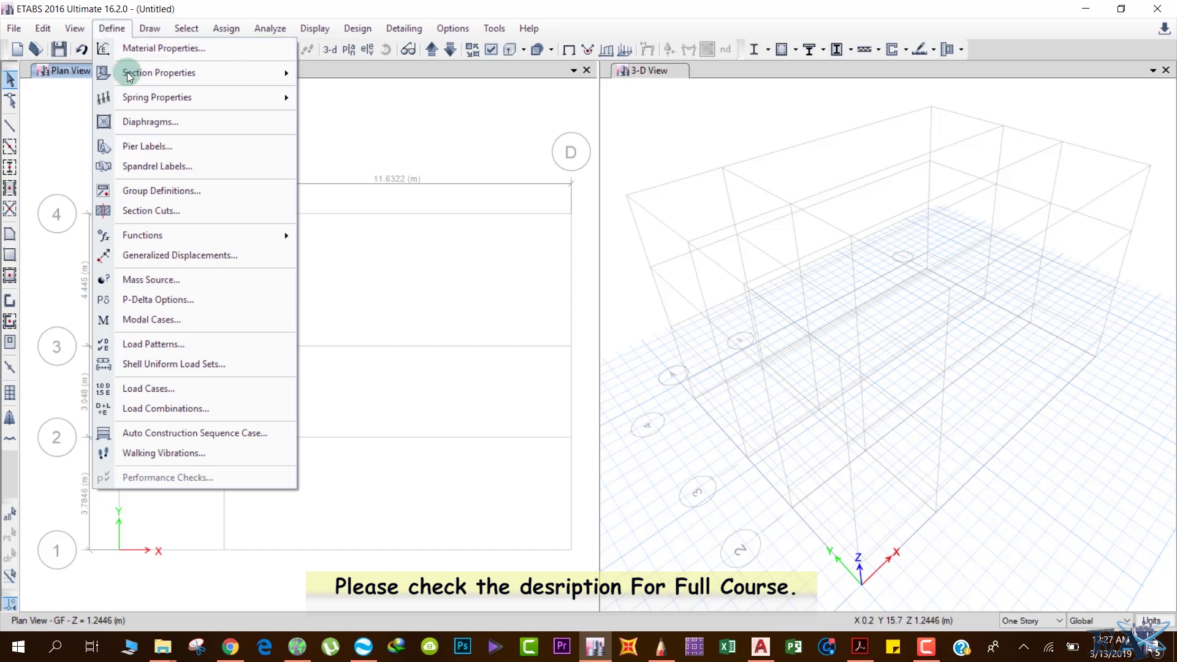
mouse_move(130, 77)
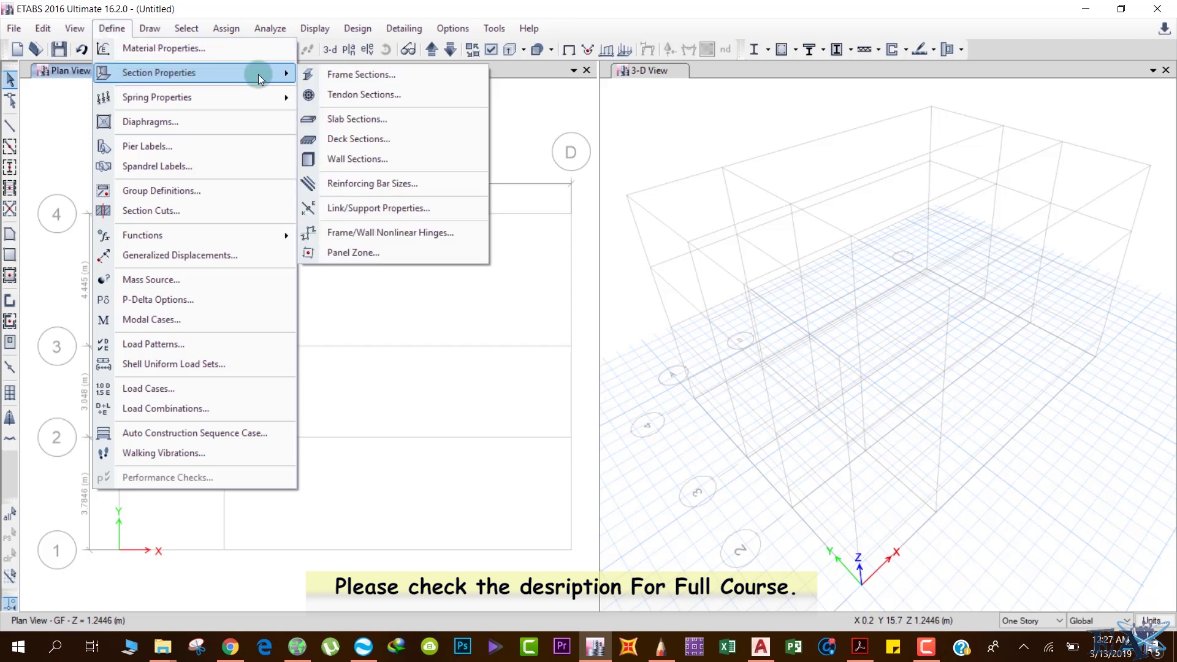
left_click(319, 74)
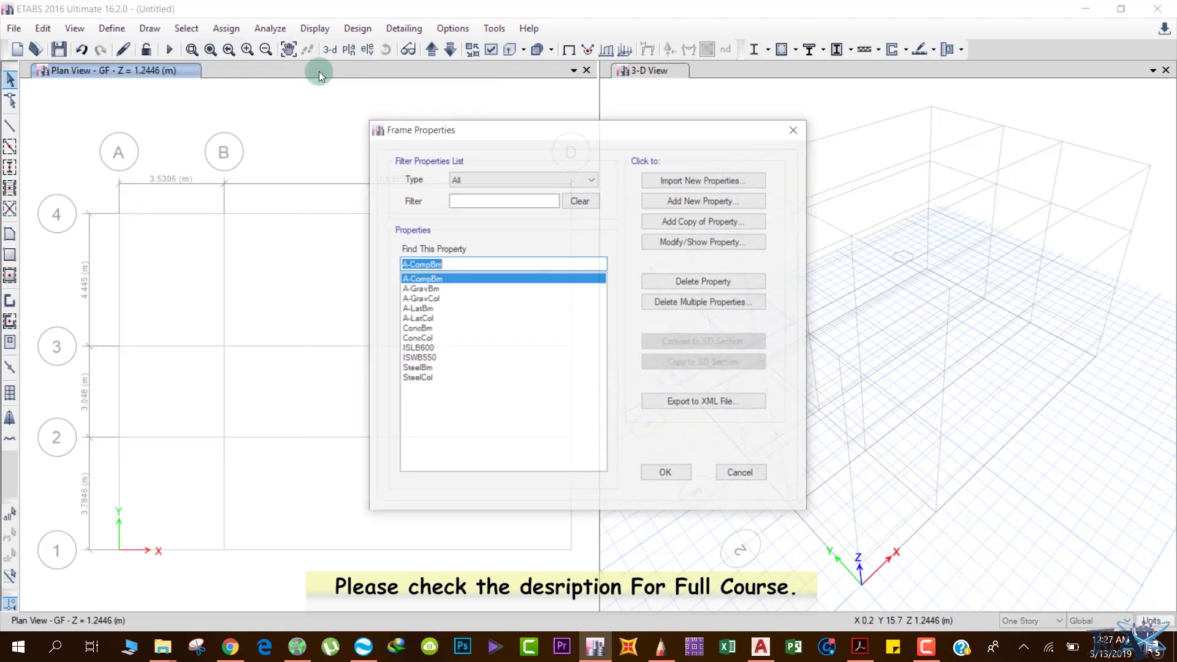
left_click_drag(492, 126, 452, 77)
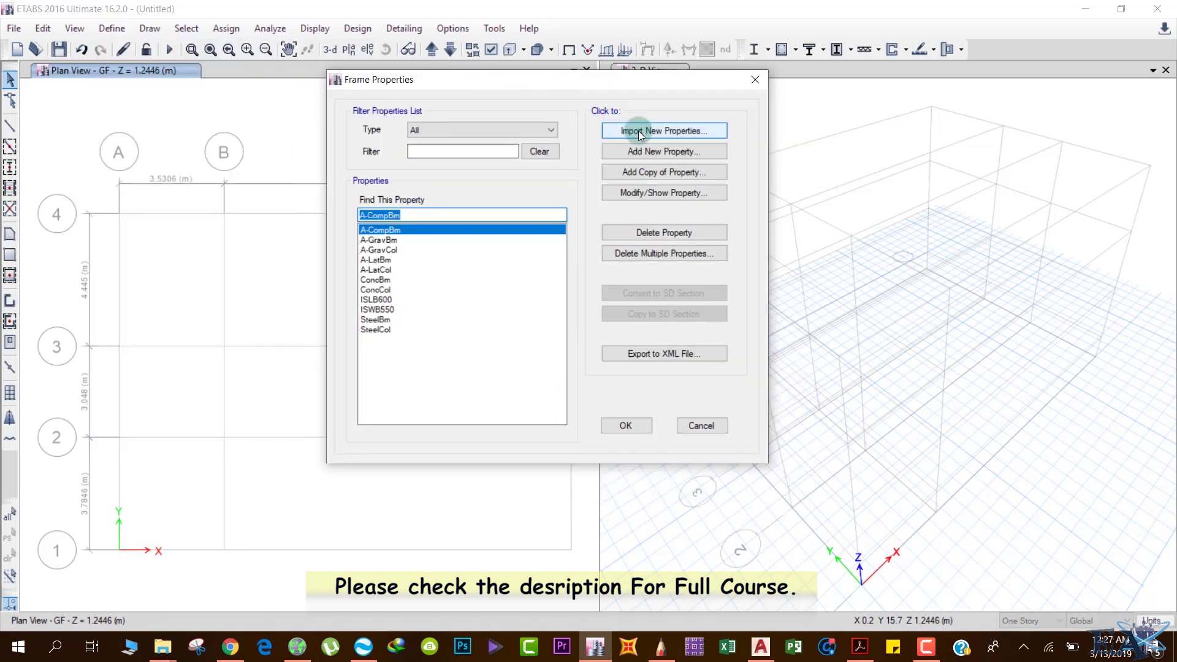
left_click(651, 151)
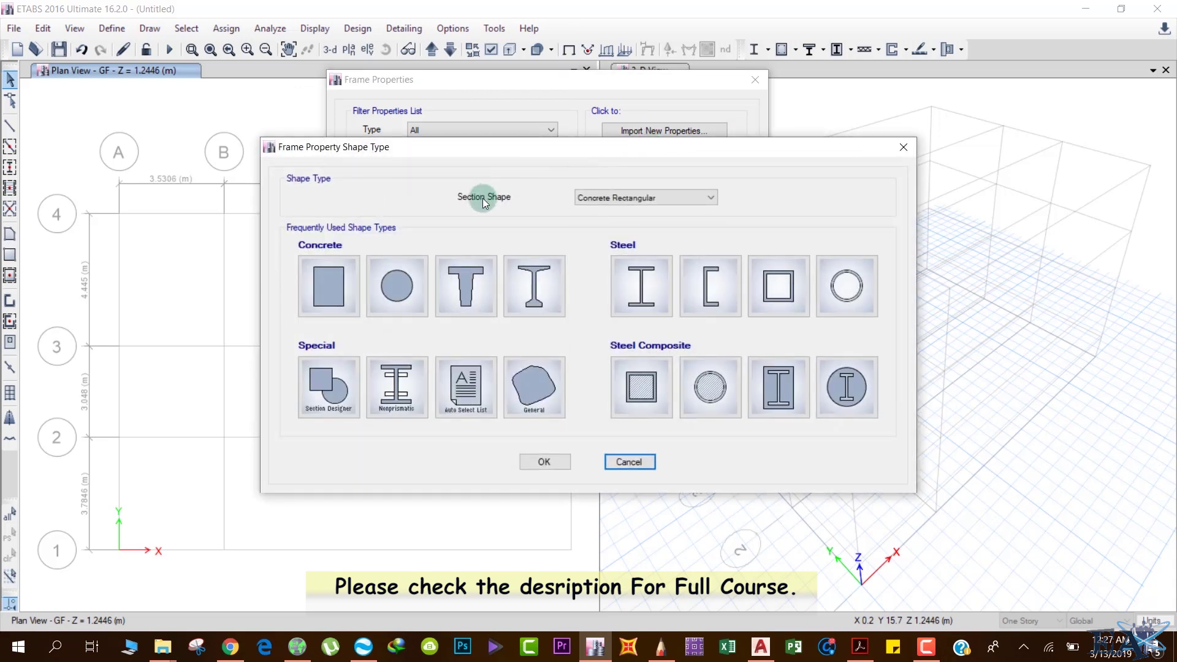
left_click(639, 200)
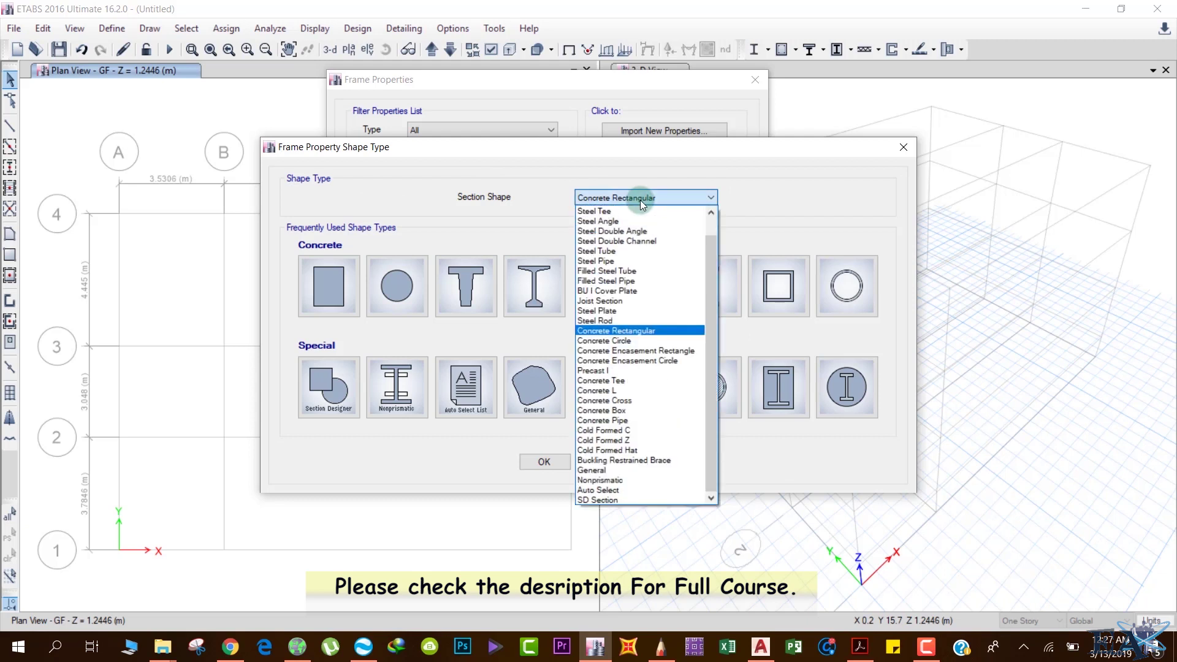
left_click(601, 331)
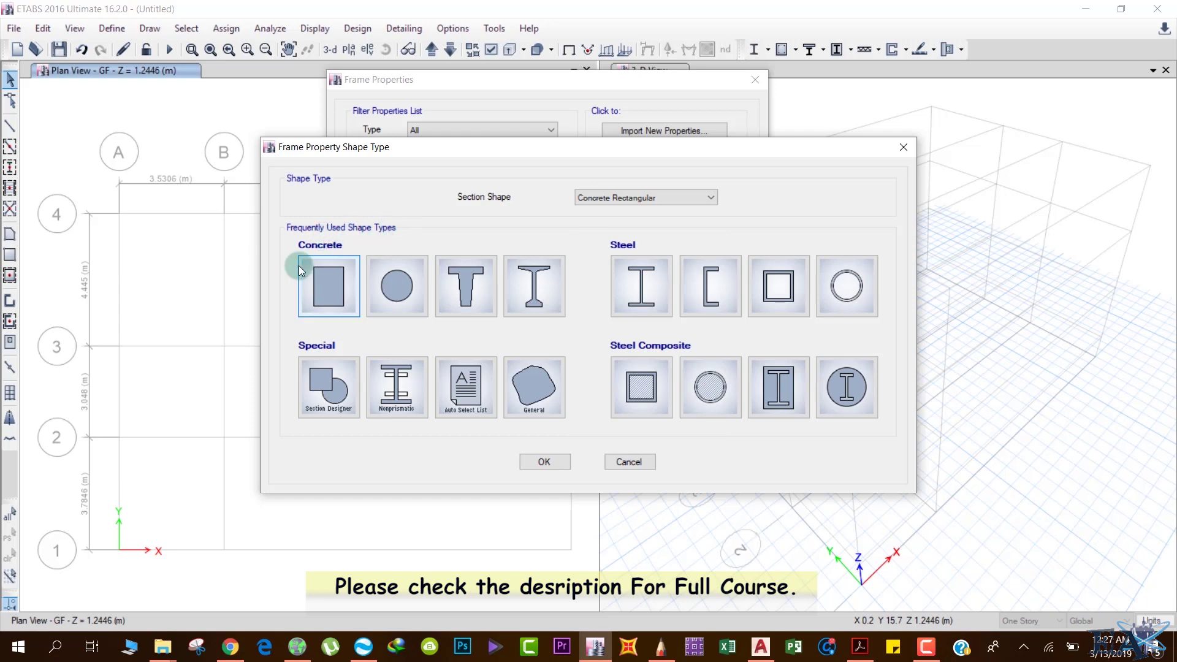
left_click(318, 282)
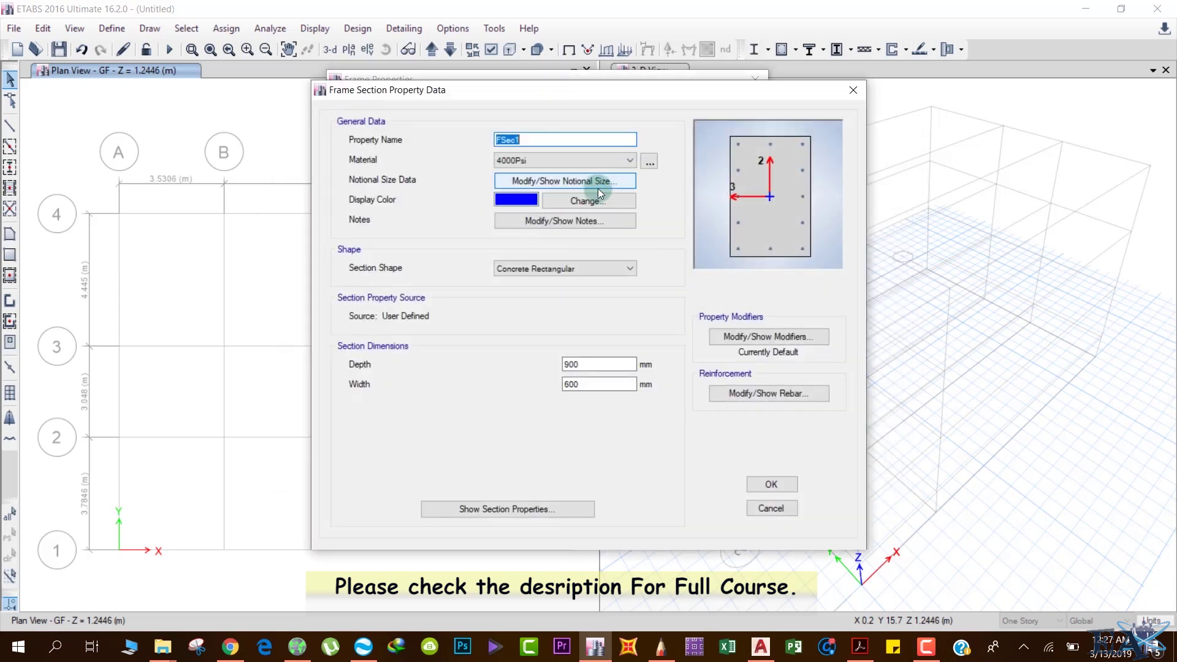
Step: Name the section Beam, assign material M20, and set its depth to 350 mm and width to 230 mm
type("Beam")
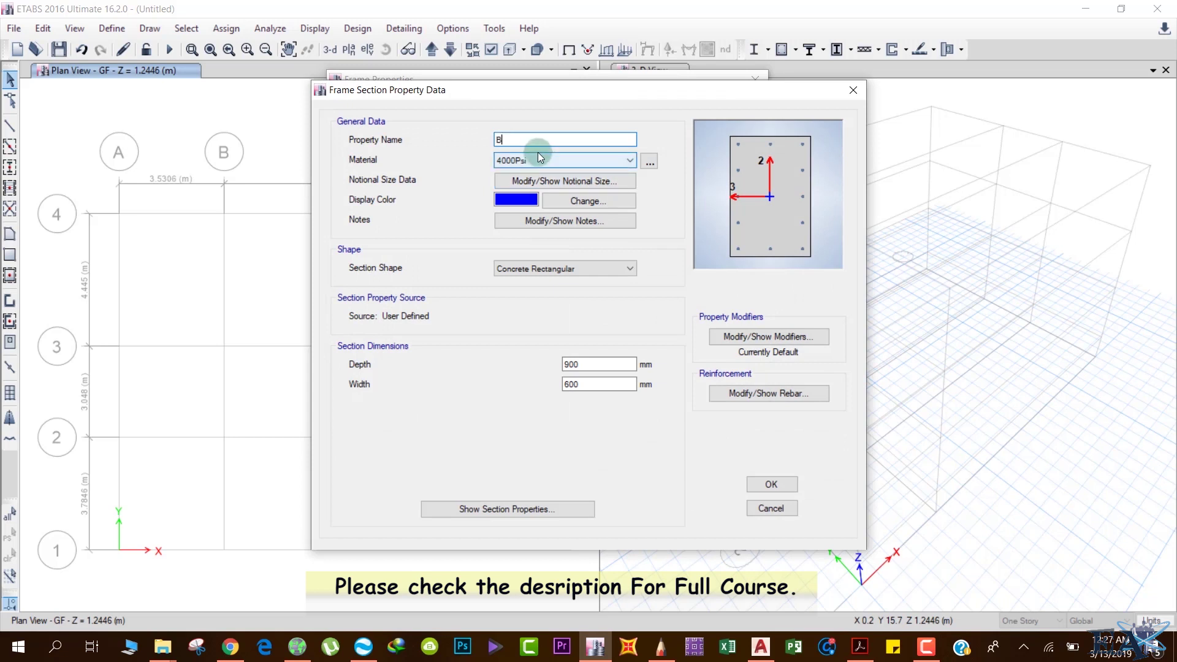
left_click(580, 160)
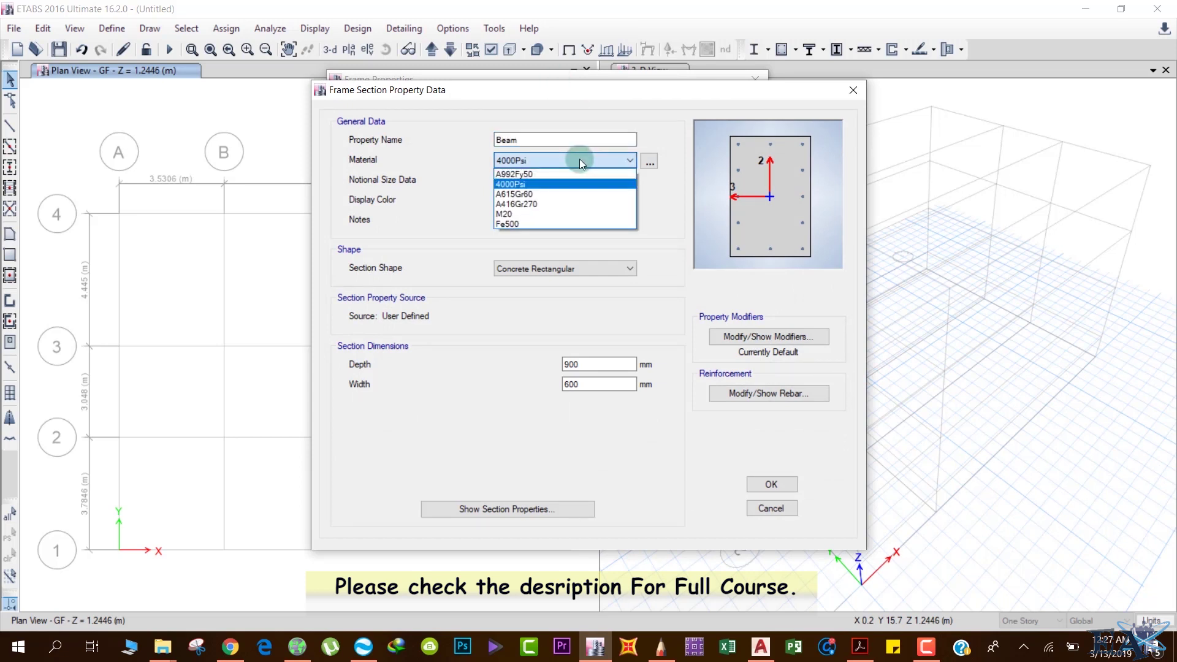
left_click(536, 214)
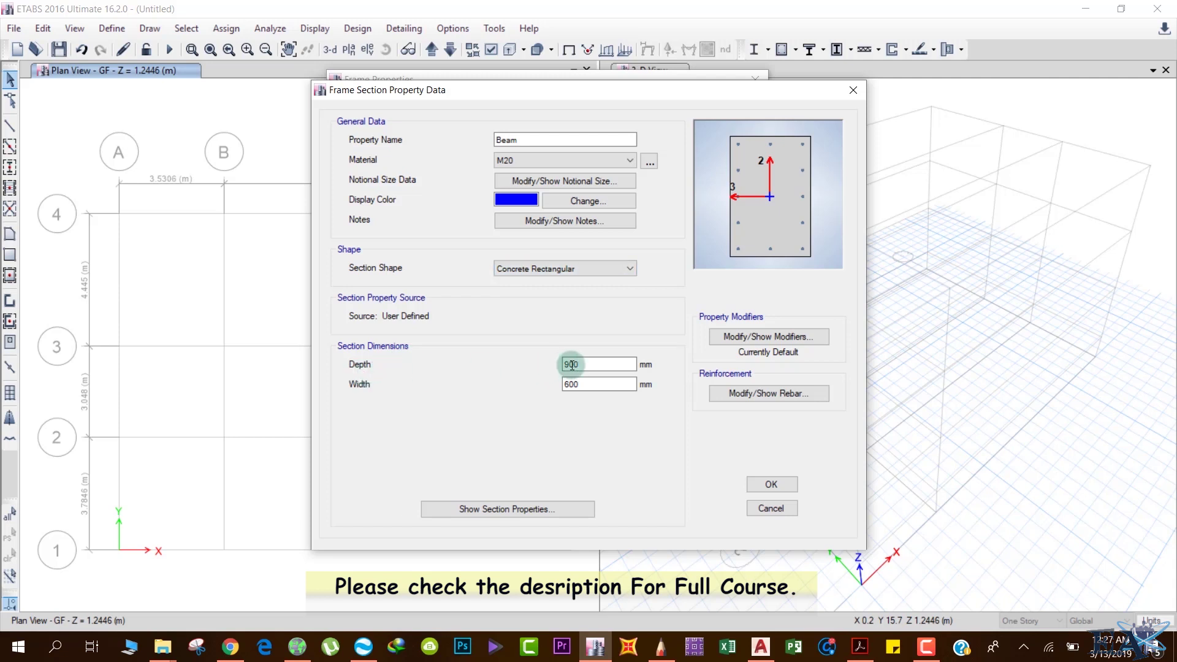
left_click_drag(581, 364, 505, 367)
type("350")
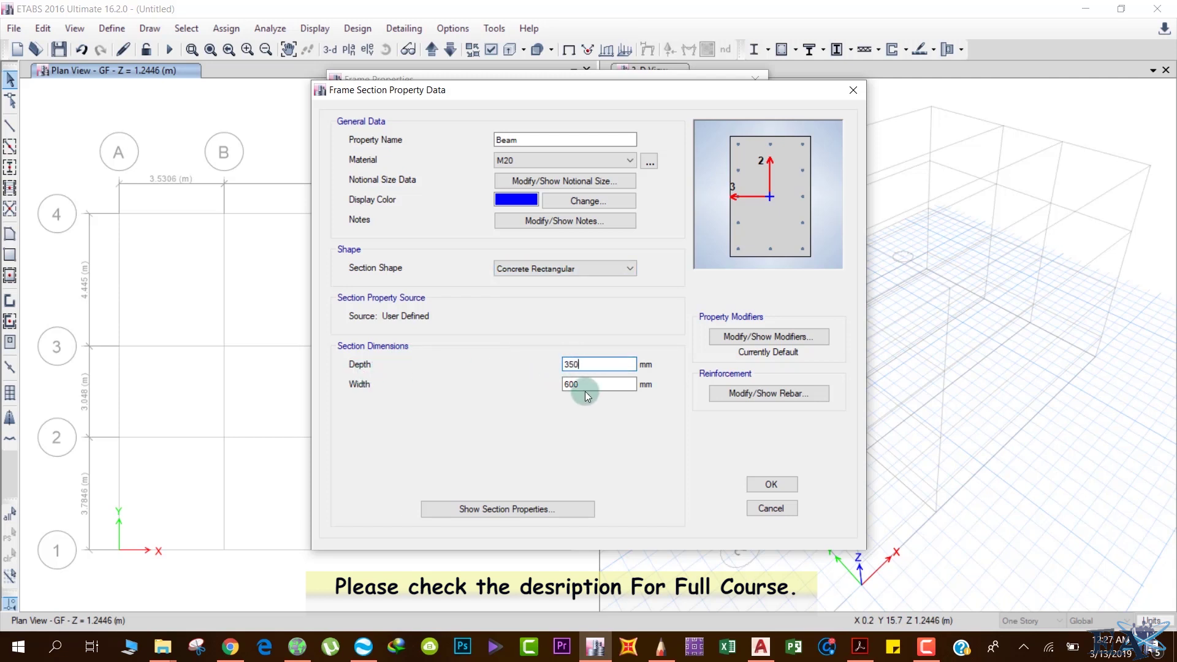
left_click_drag(589, 385, 492, 398)
type("230")
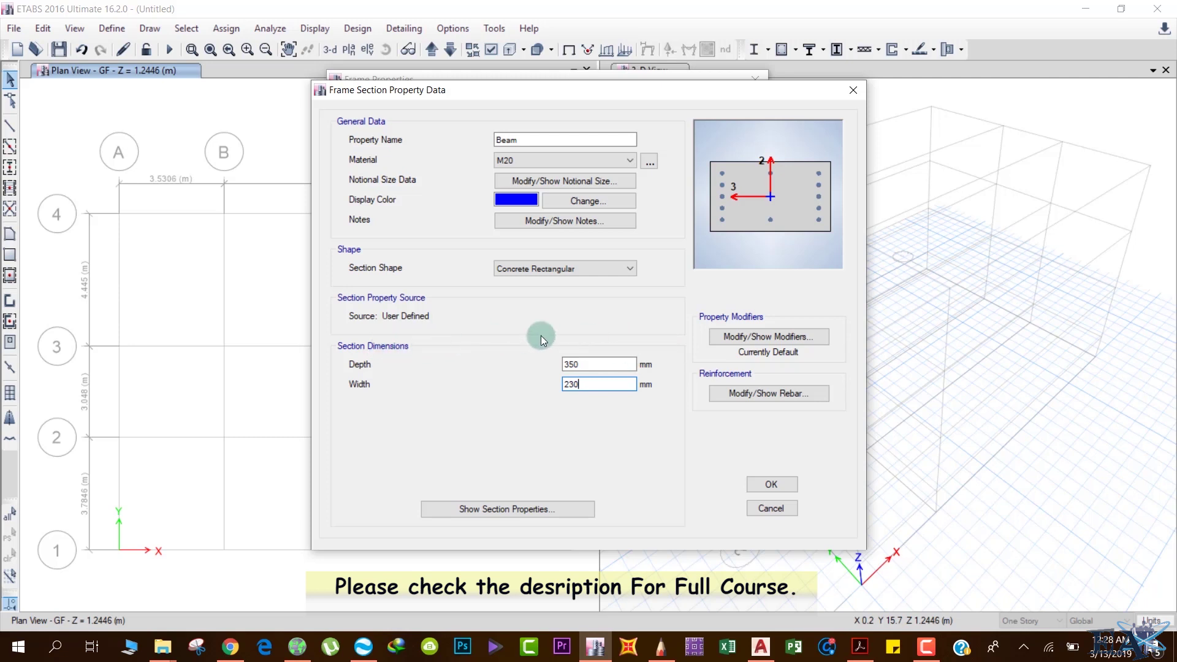
Step: Set the beam's reinforcement to M3 Design Only (Beam) with Fe500 for both longitudinal and confinement bars
left_click(744, 392)
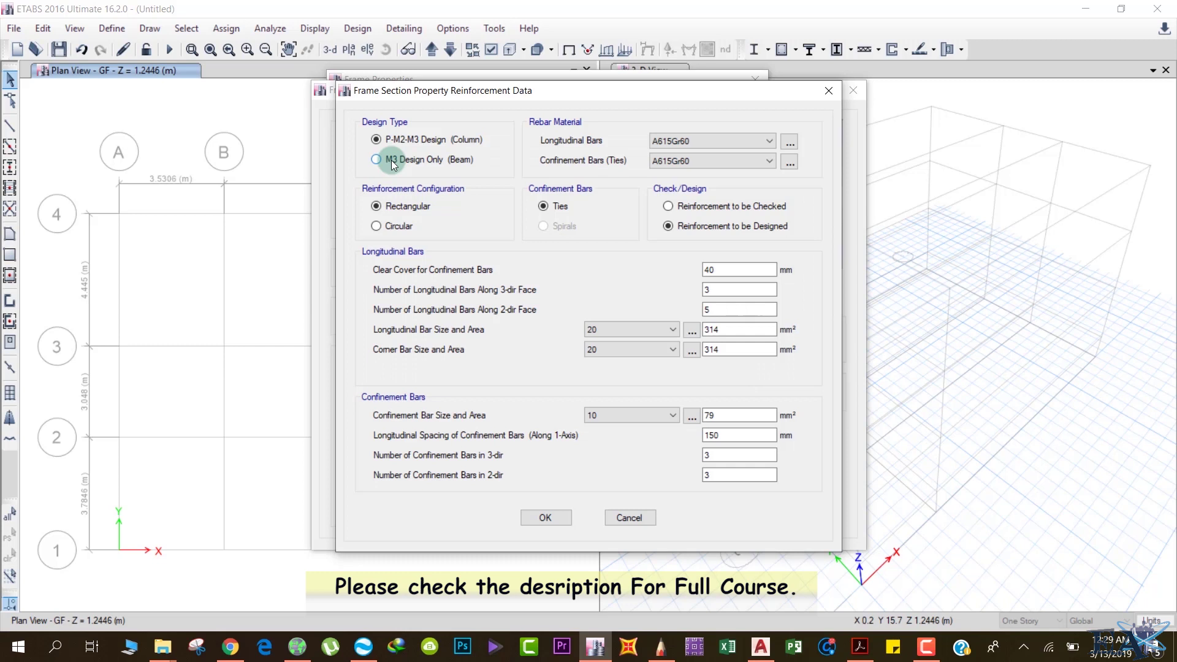
left_click(391, 160)
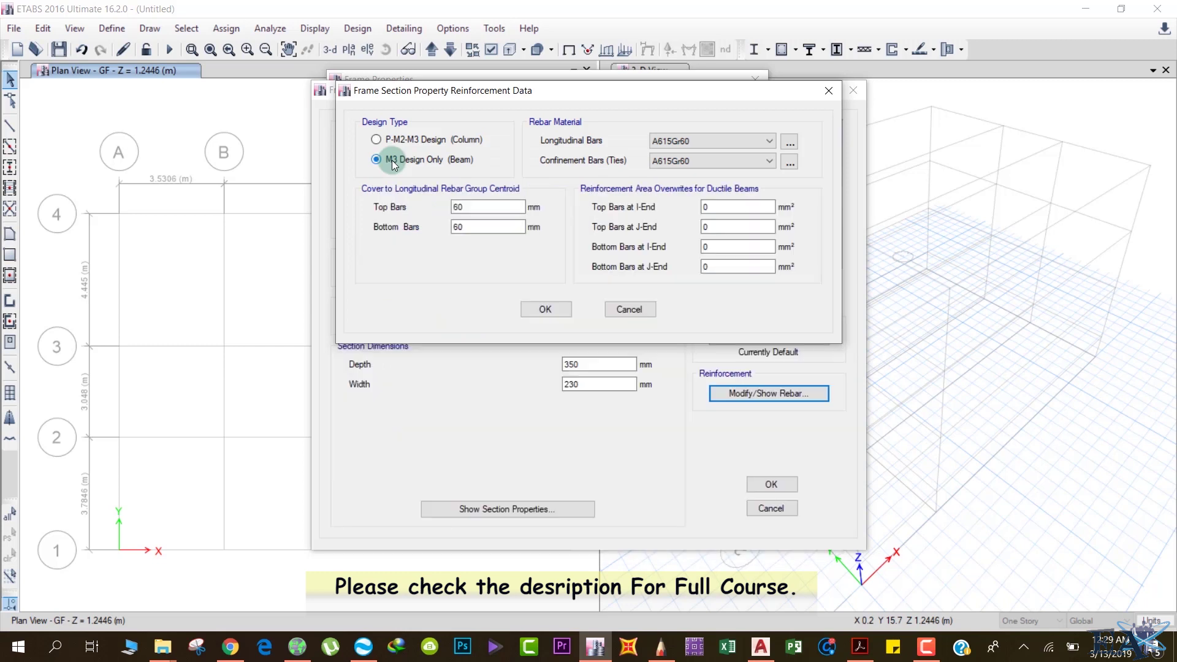
left_click(661, 141)
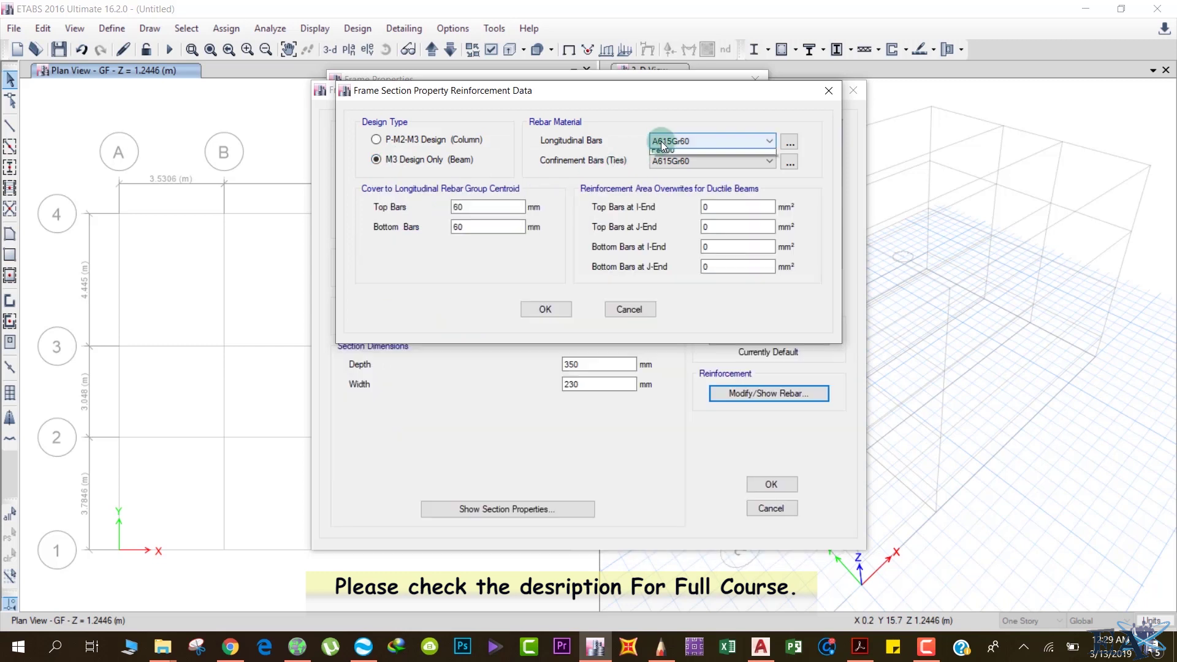
left_click(665, 165)
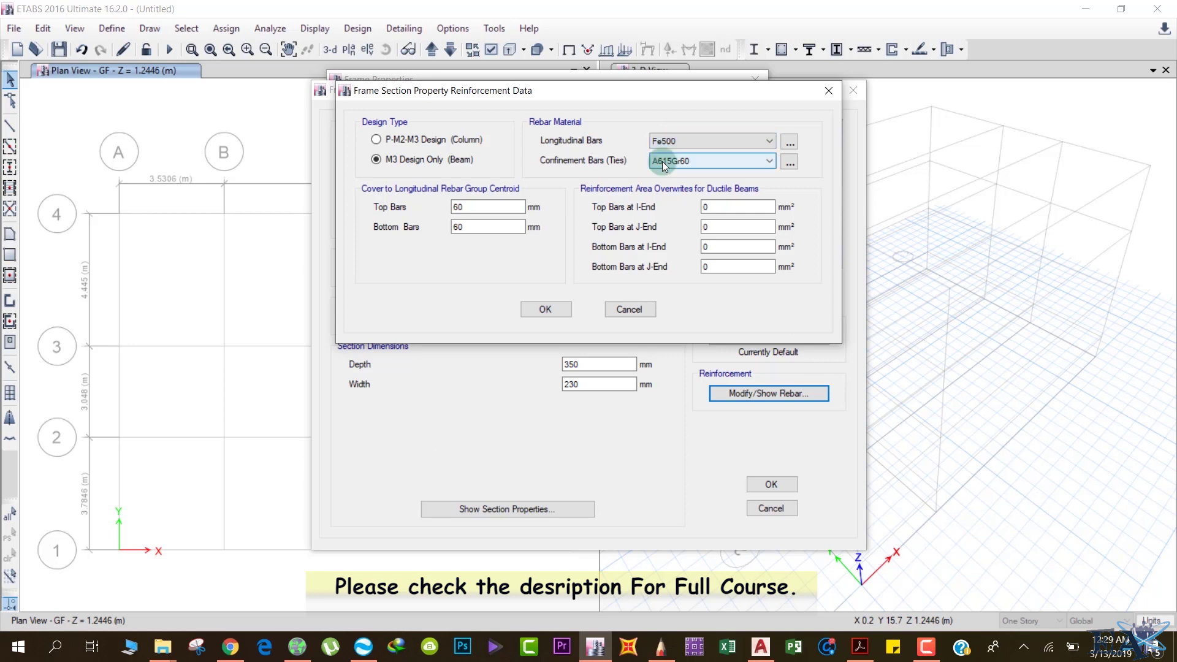
left_click(664, 161)
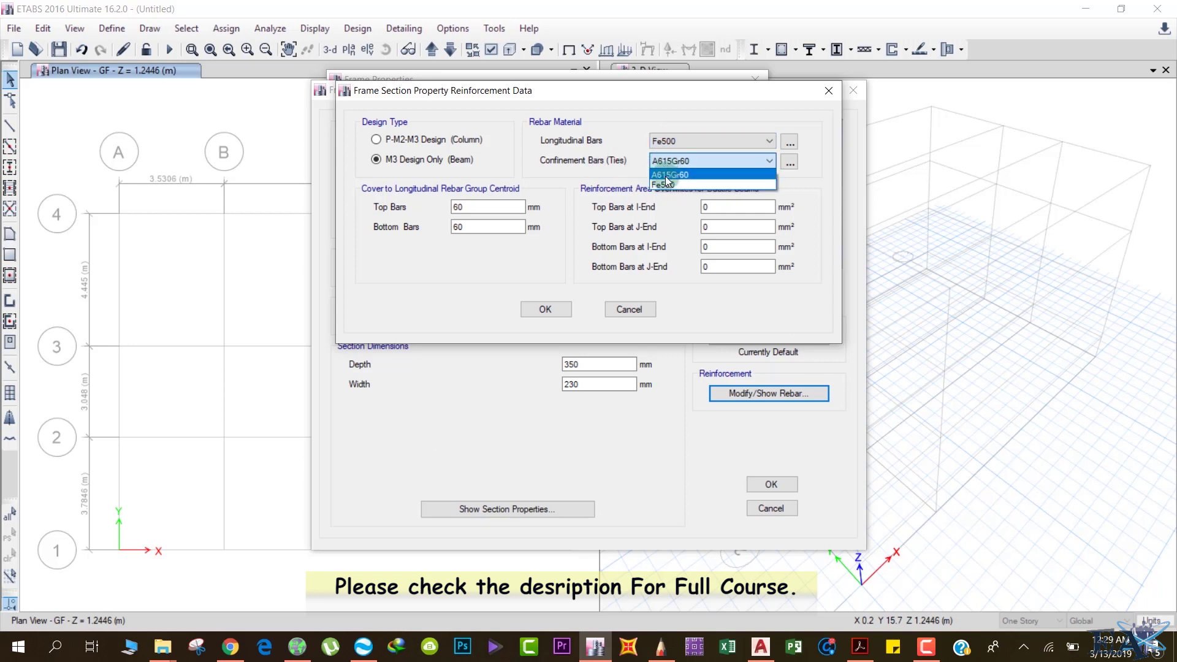
left_click(558, 149)
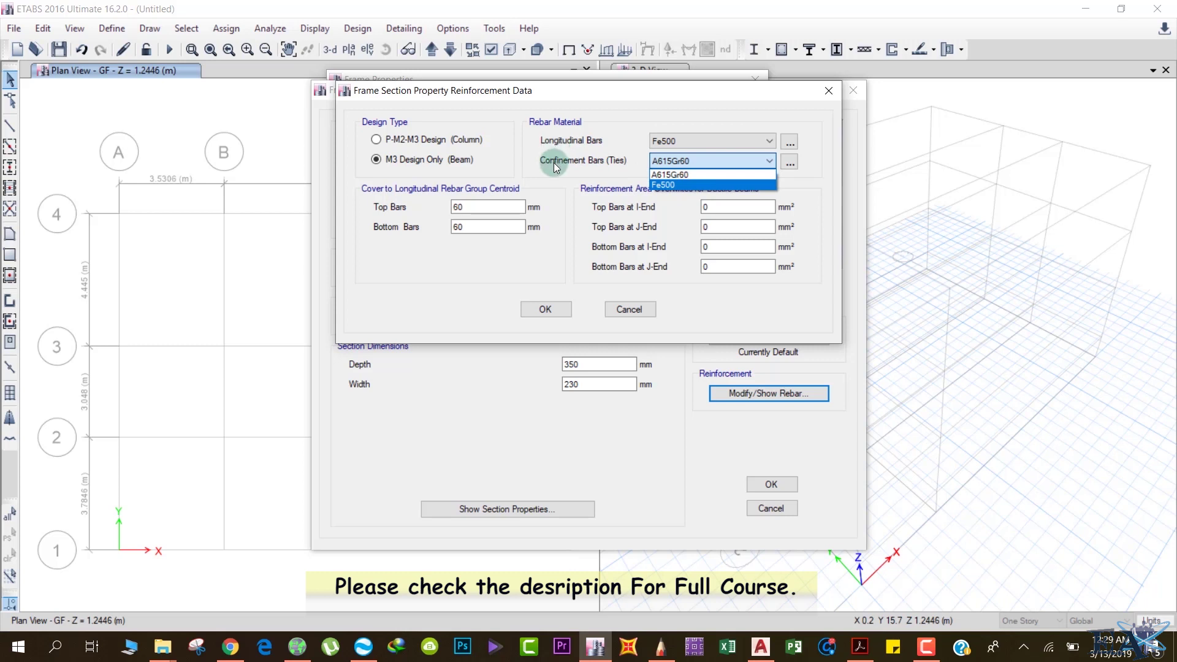
left_click(657, 186)
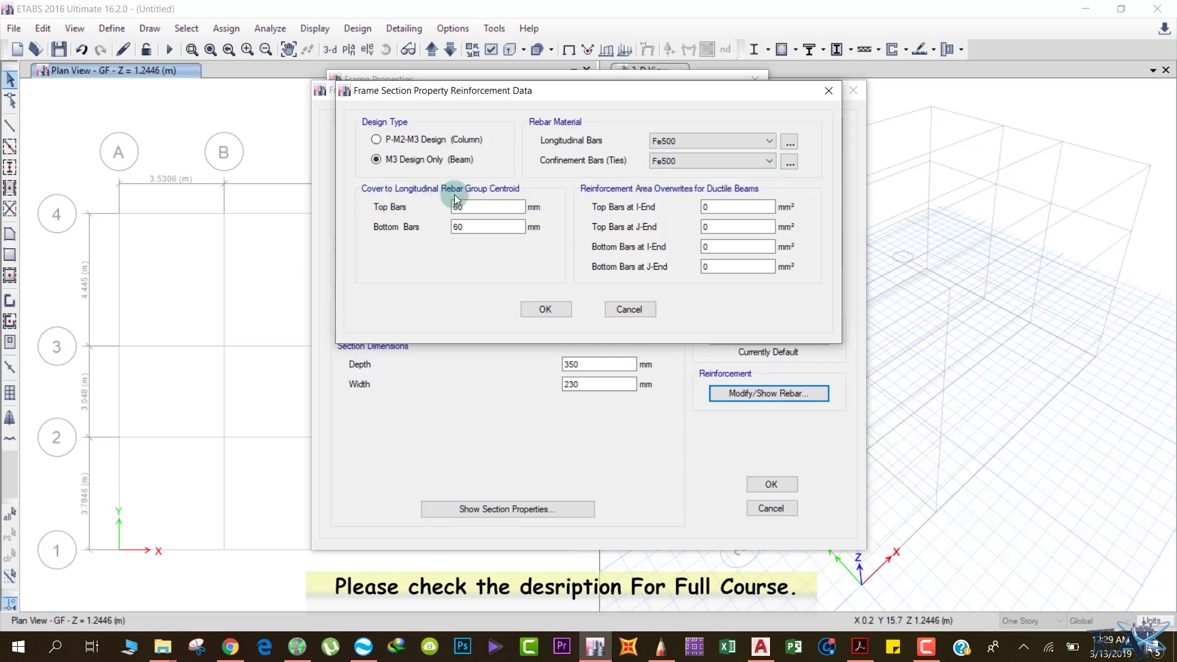
Step: Set the cover for top and bottom bars to 25 mm and accept the Beam section
left_click_drag(489, 207, 421, 208)
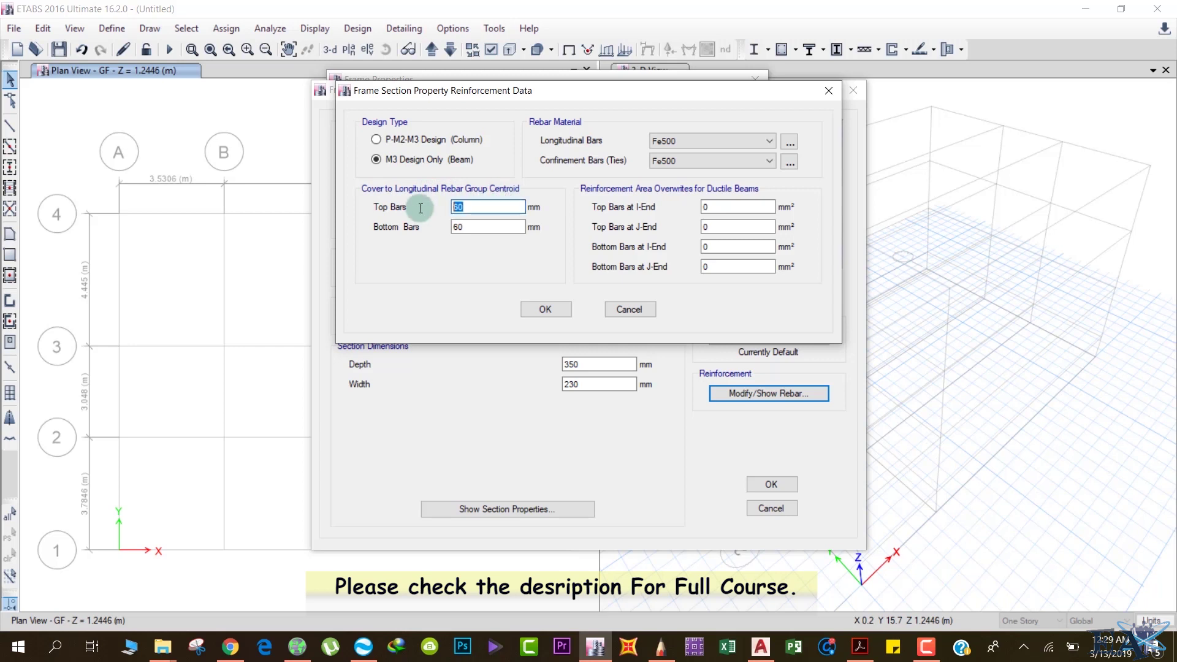
type("25")
left_click_drag(489, 227, 395, 231)
type("25")
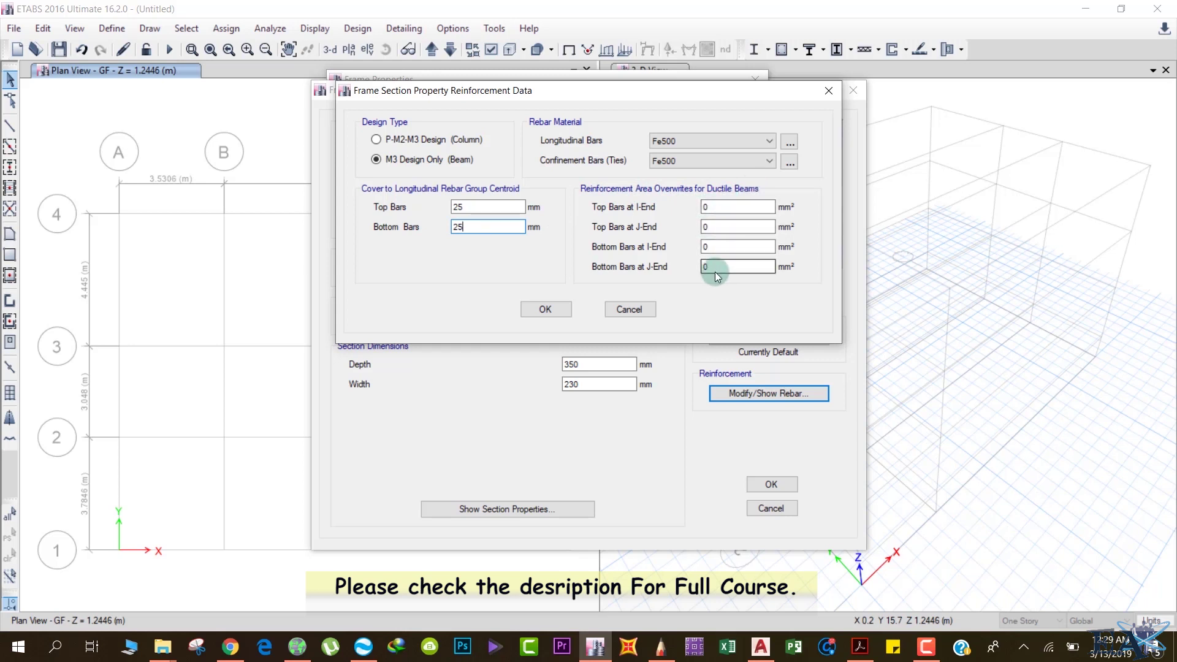
left_click(546, 310)
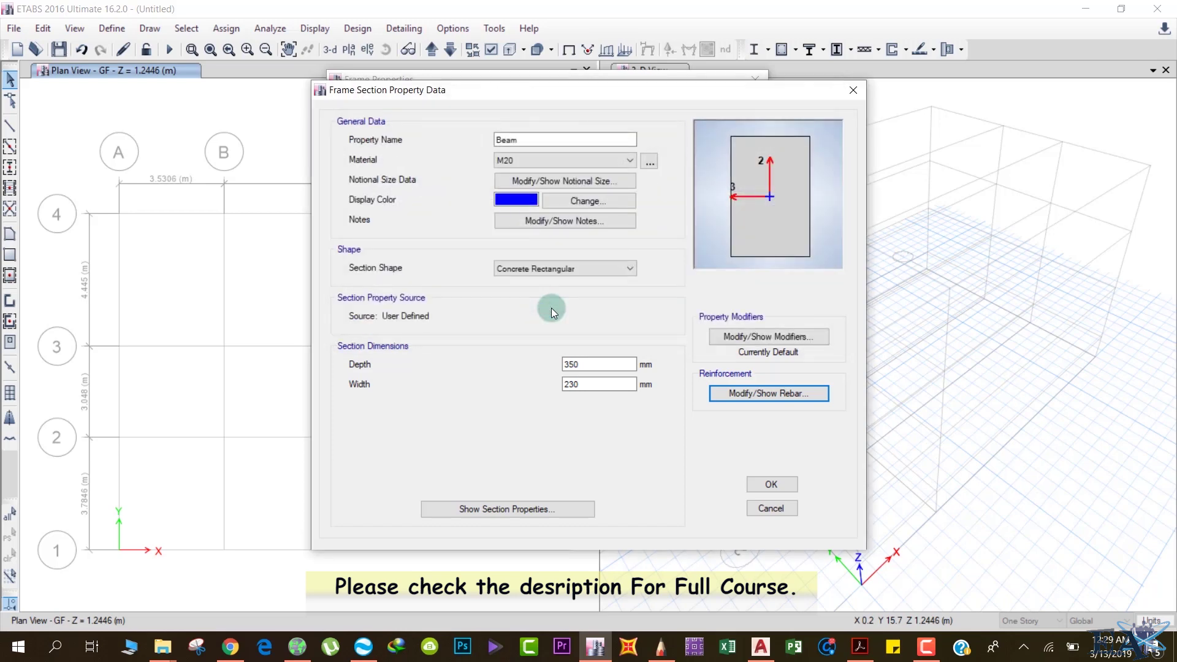
left_click(766, 482)
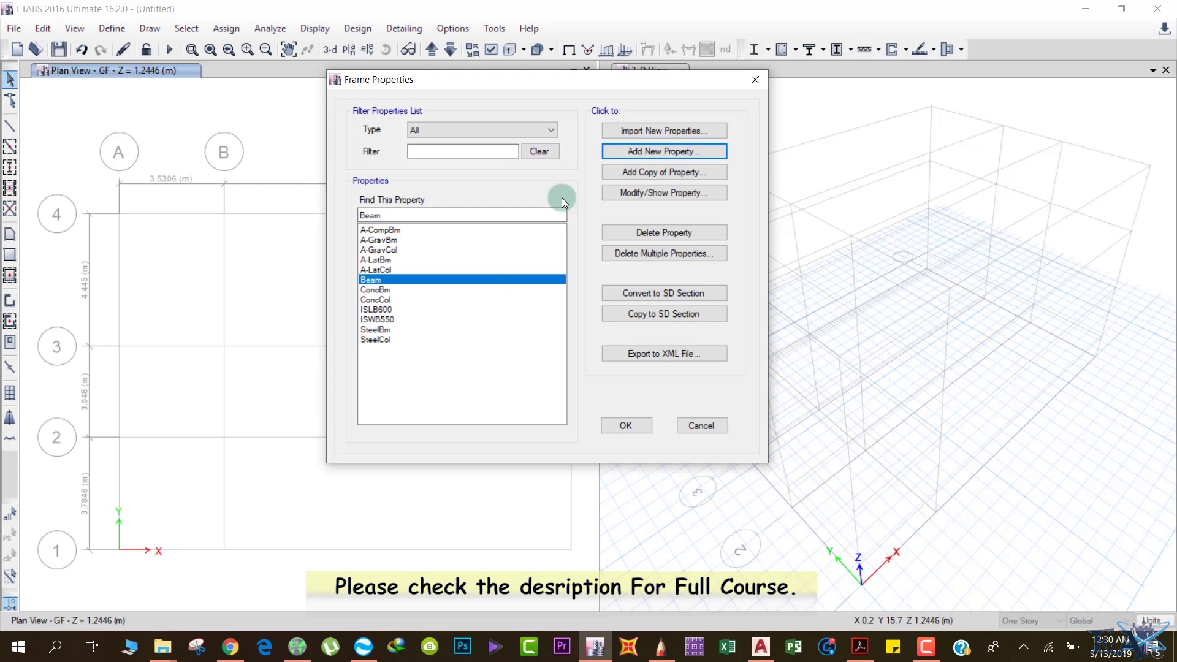
Step: Add another concrete rectangular frame section named Column with material M20
left_click(620, 153)
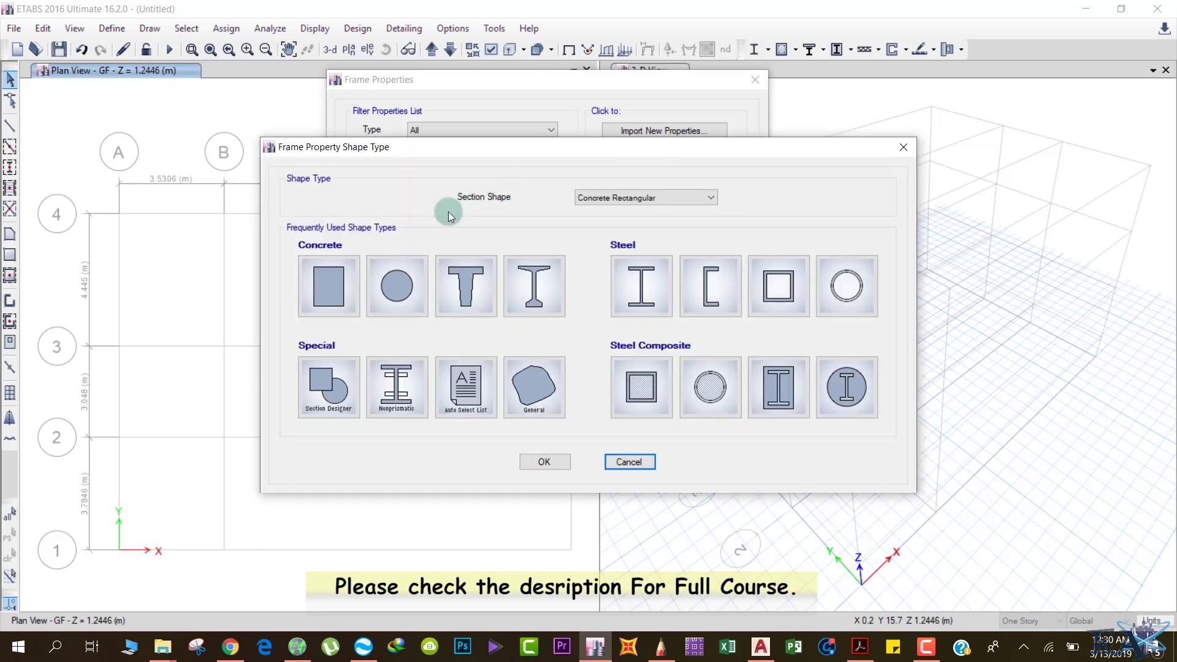
left_click(340, 283)
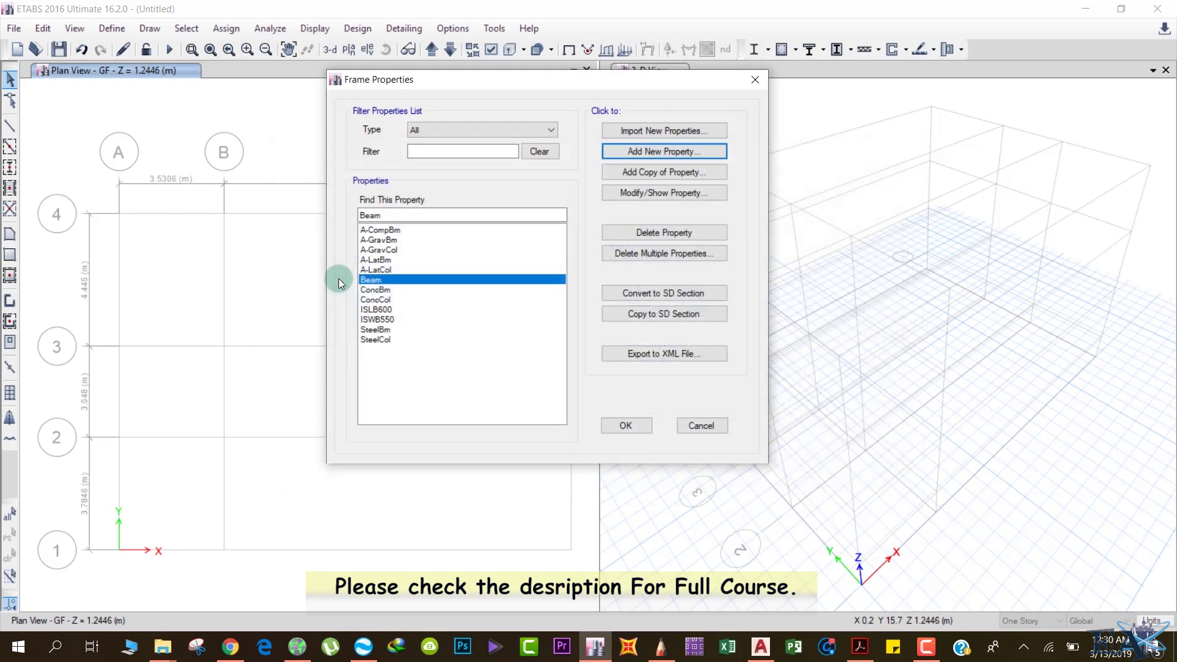
type("Column")
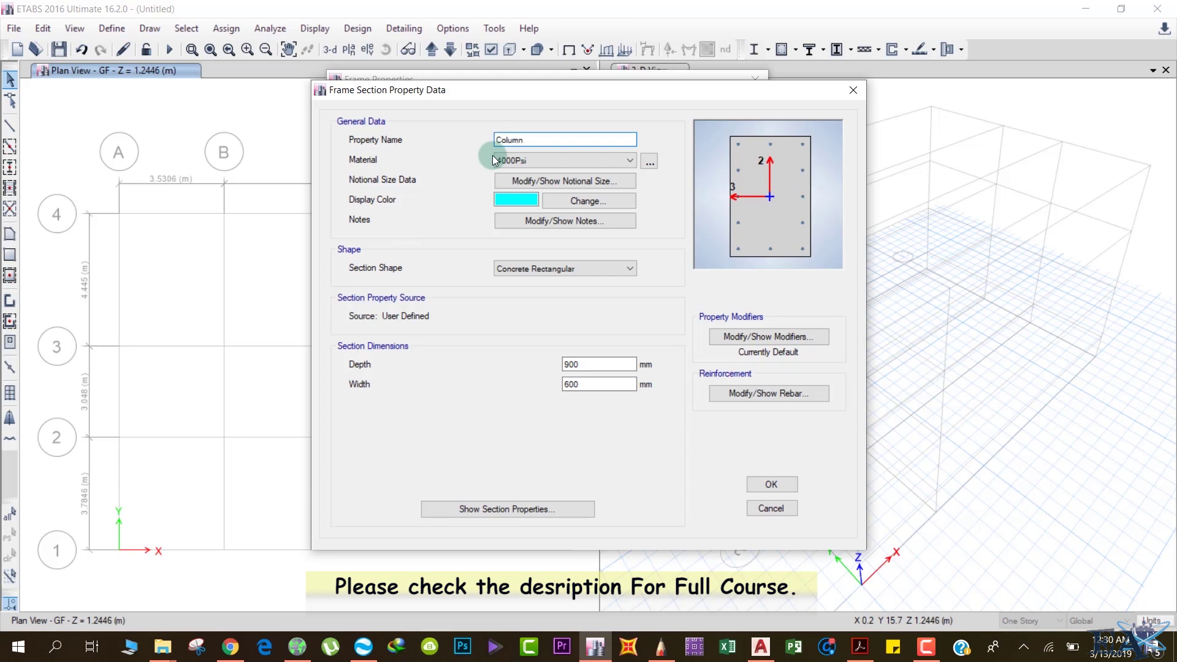
left_click(555, 160)
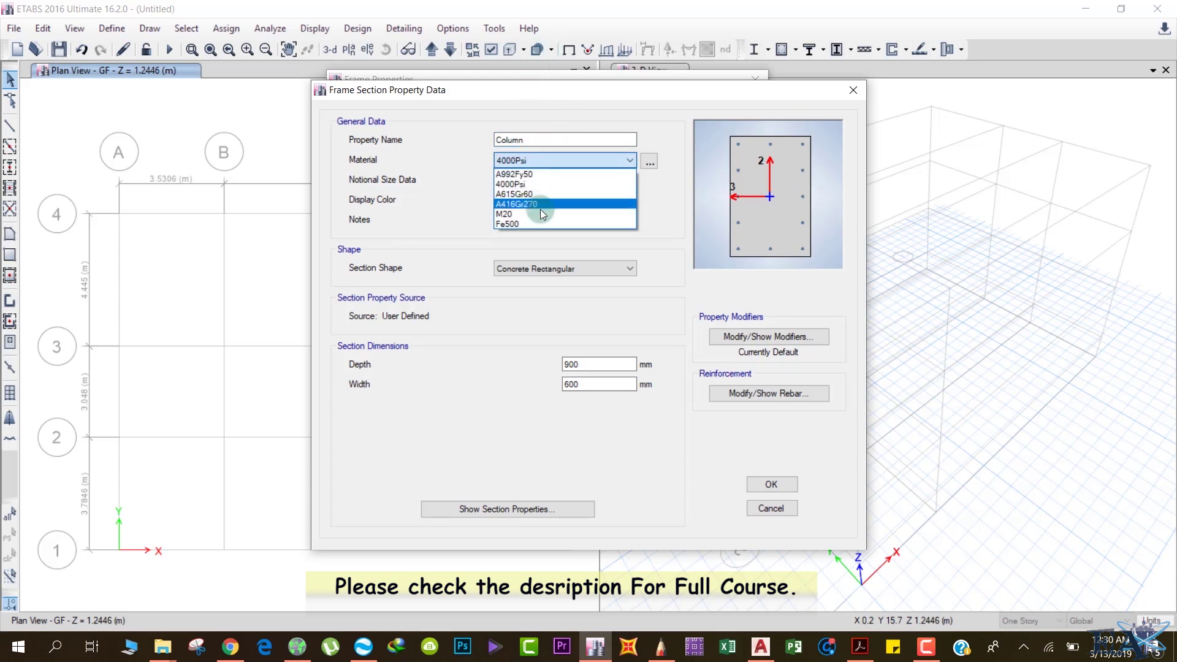
left_click(539, 213)
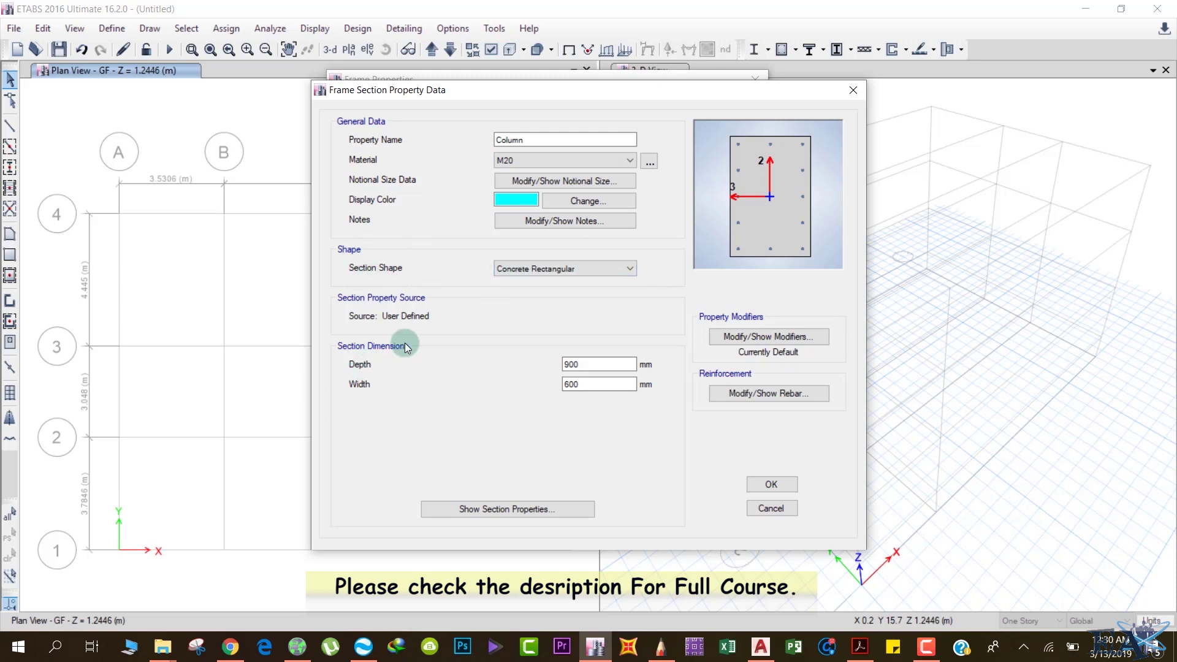
Step: Set the Column section's depth and width to 350 mm each
double_click(589, 364)
type("350")
double_click(604, 386)
type("350")
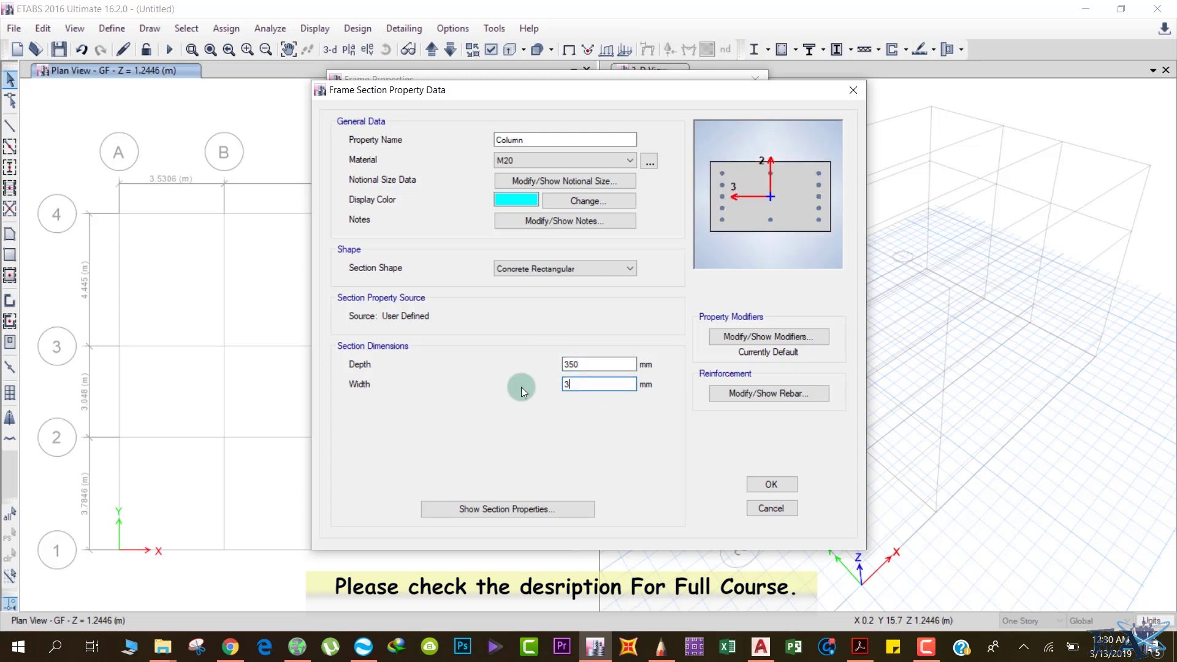
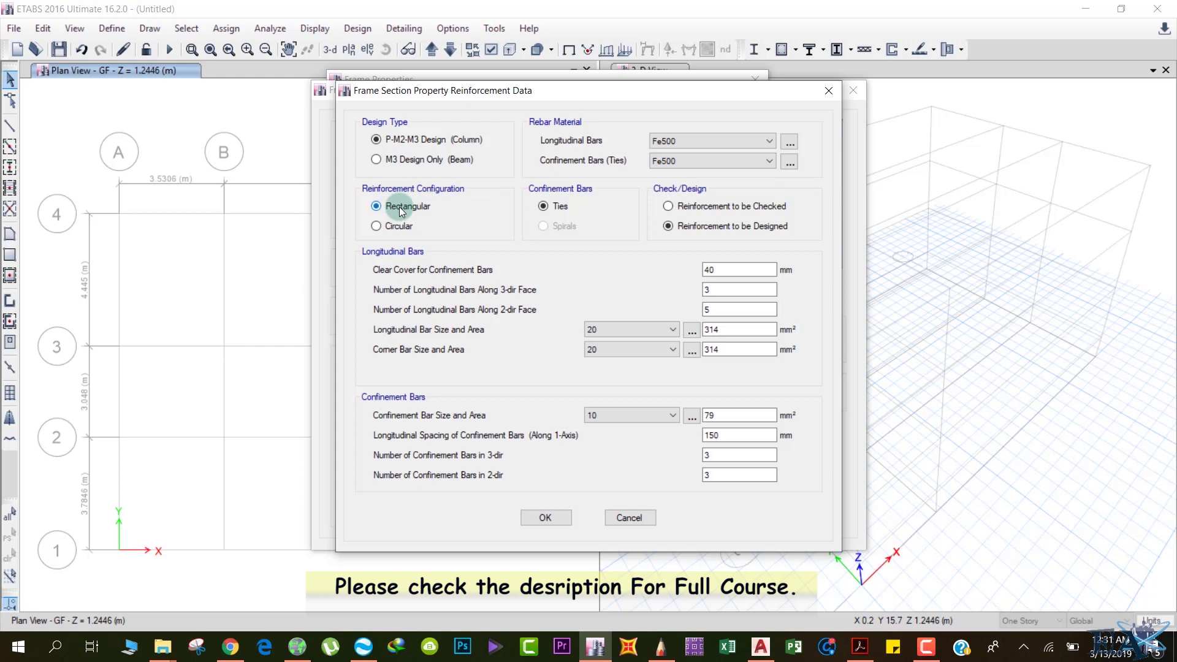
Step: Set the Column section's confinement bars to Ties and its check/design option to Reinforcement to be Designed
left_click(559, 206)
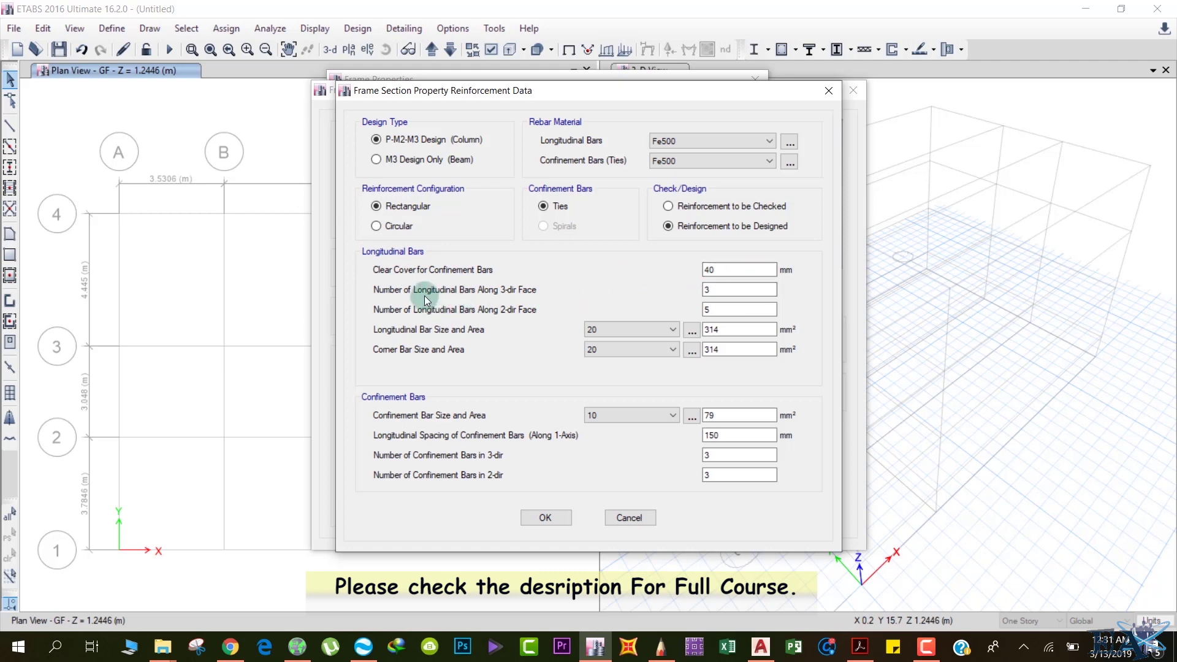
left_click_drag(600, 93, 434, 91)
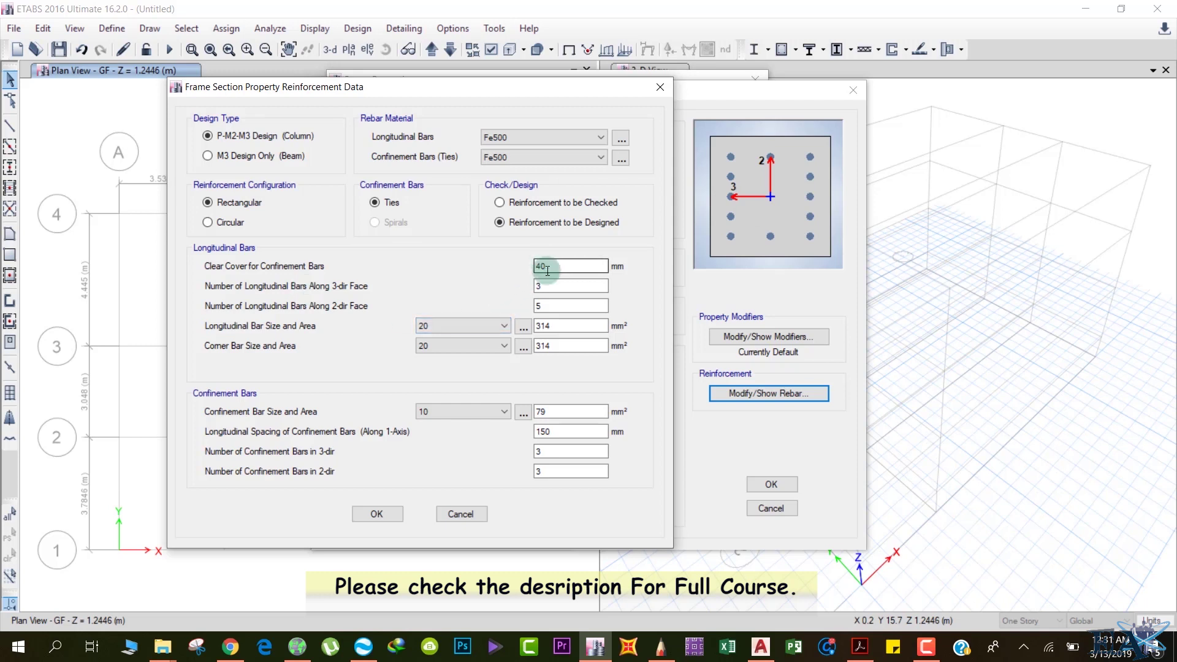
left_click(501, 203)
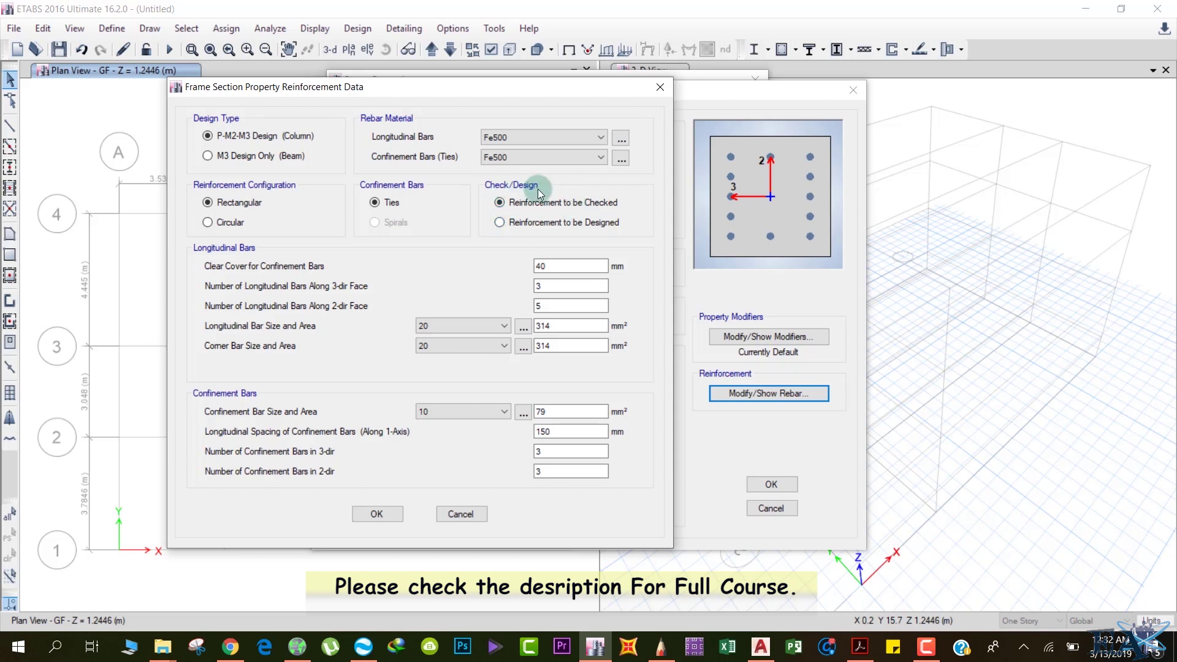
left_click(573, 286)
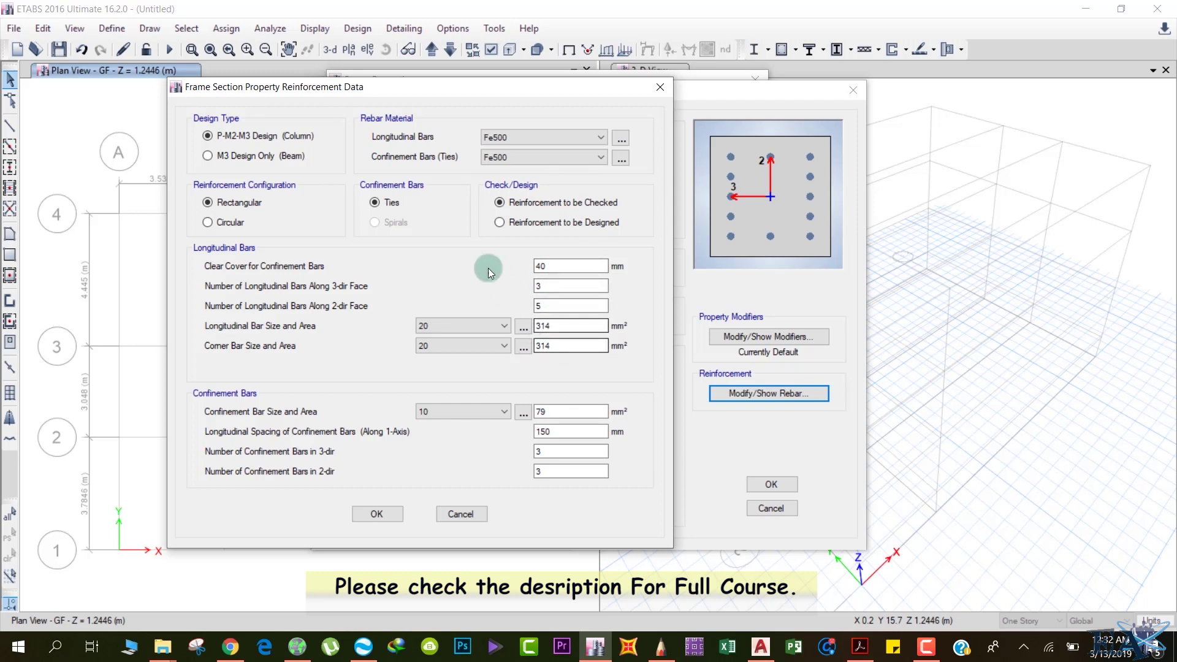
left_click(501, 222)
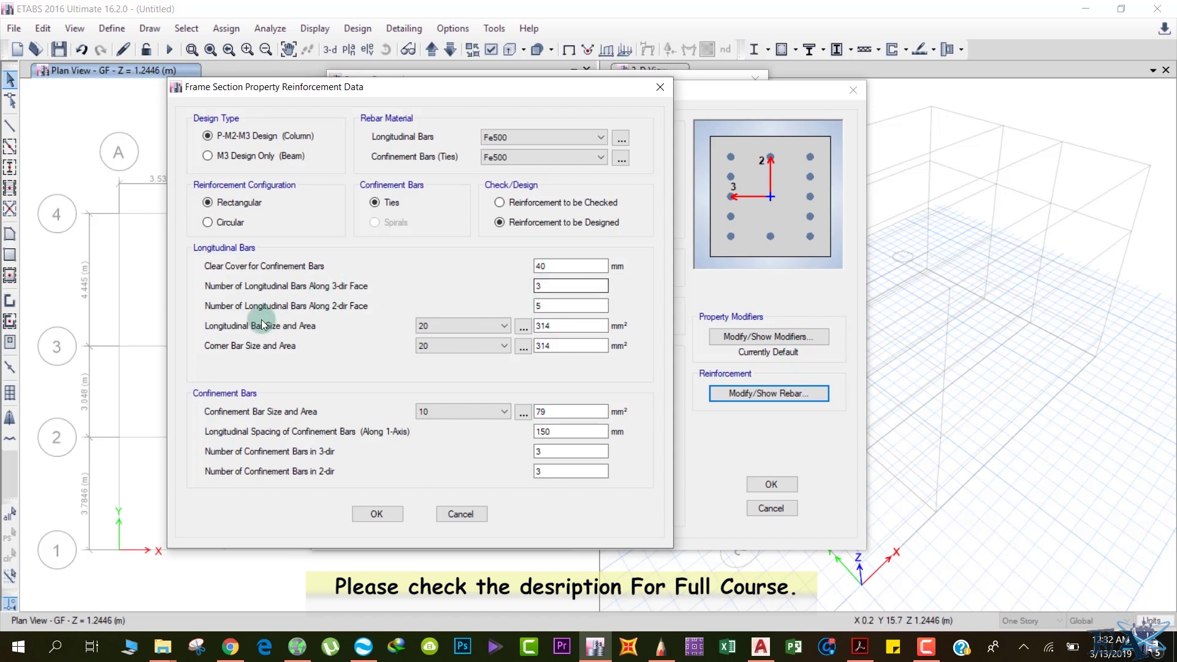
Step: Configure the column's longitudinal reinforcement with 3 bars along the 2-dir face, bar size 12 and corner bar size 16
double_click(540, 306)
type("3")
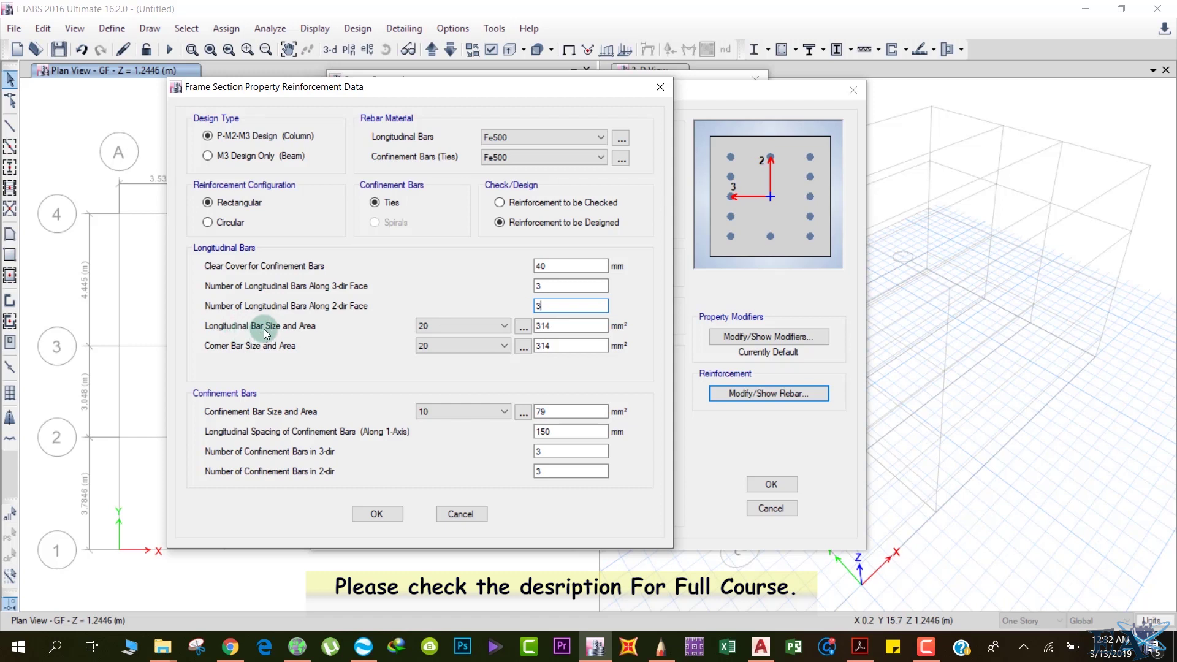
left_click(449, 330)
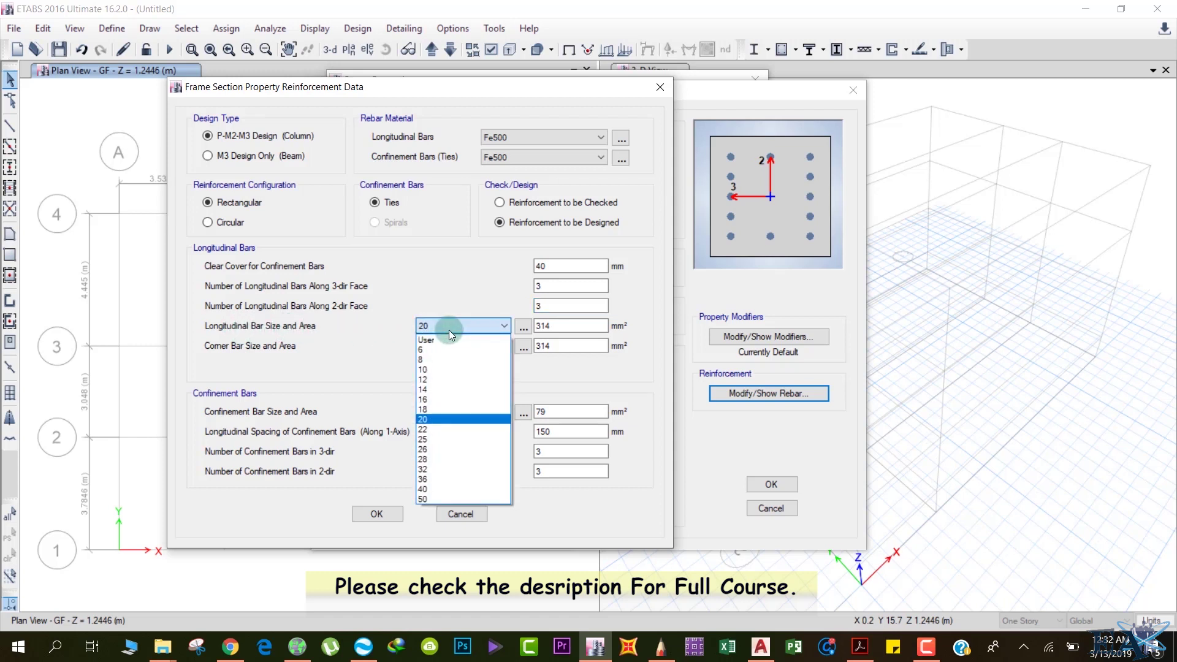
left_click(440, 397)
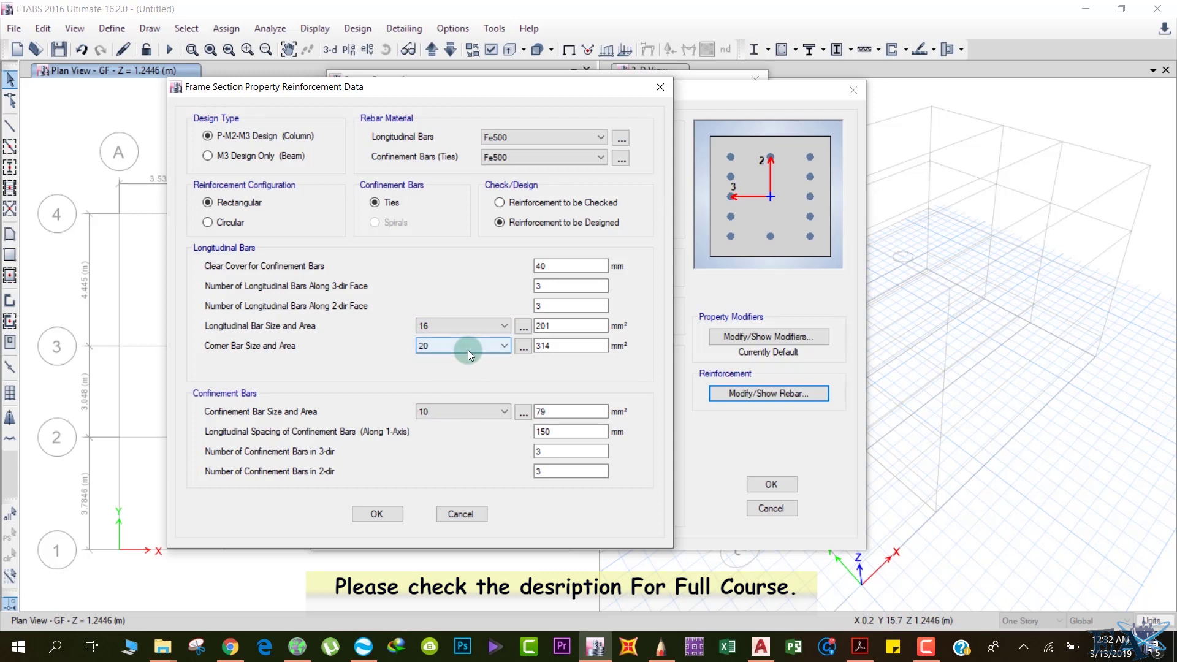
left_click(425, 330)
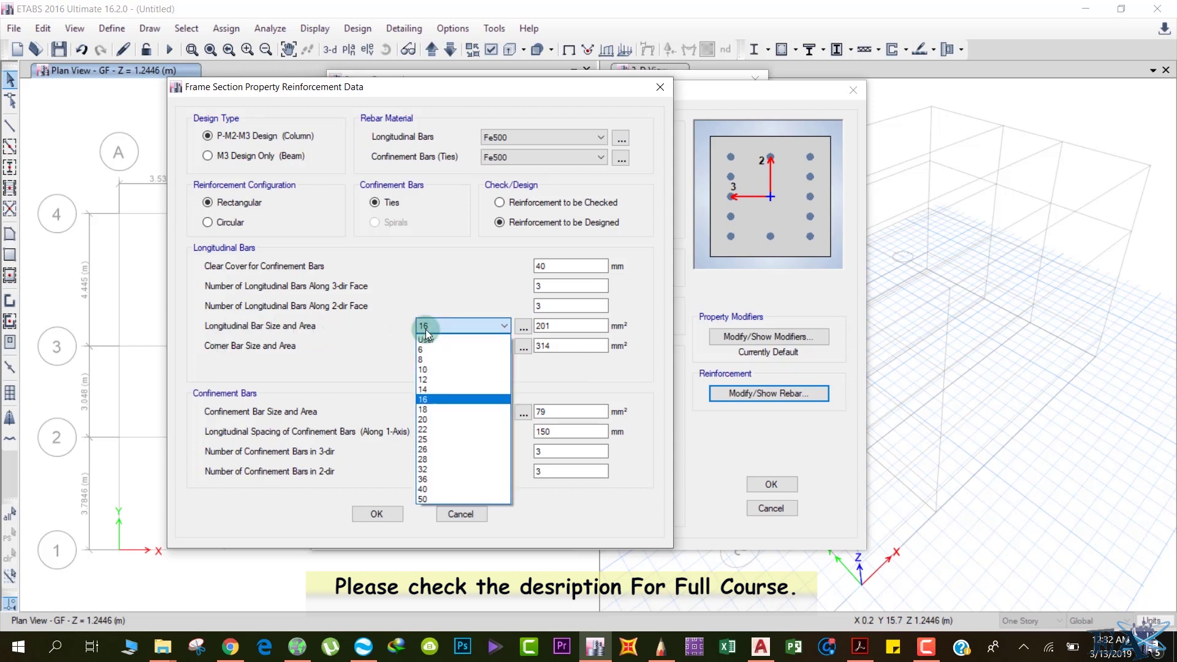
left_click(429, 379)
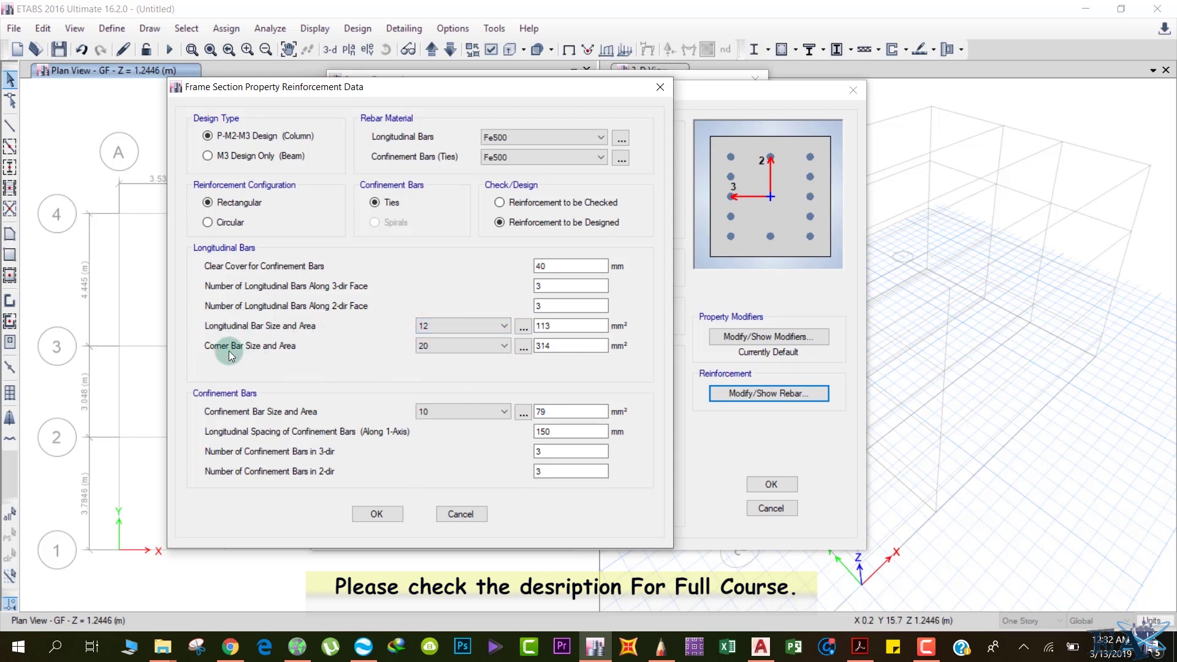
left_click(442, 346)
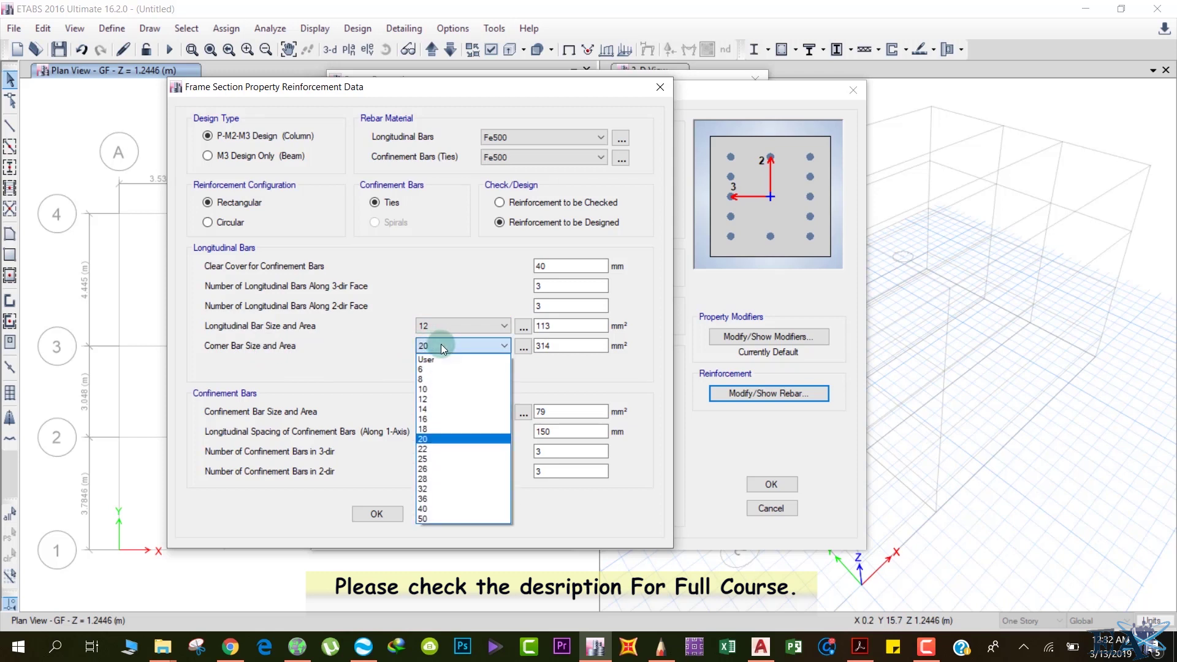
left_click(443, 418)
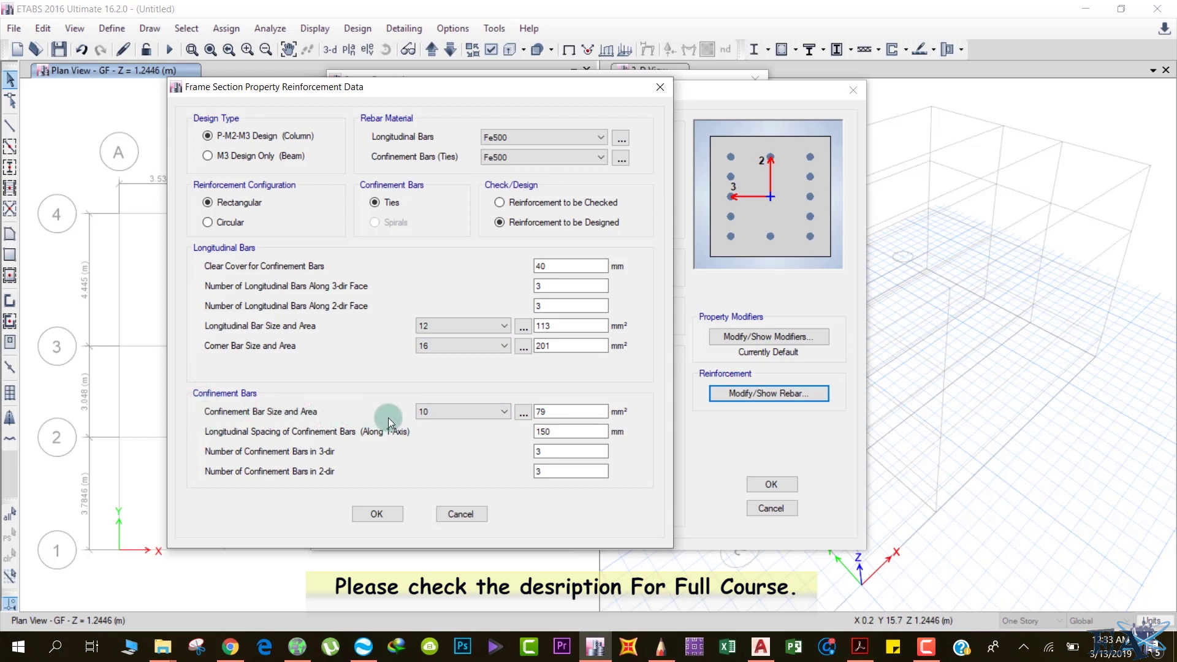
Step: Set the column's confinement bars to size 10 at 100 mm longitudinal spacing and accept the Column section
left_click(457, 413)
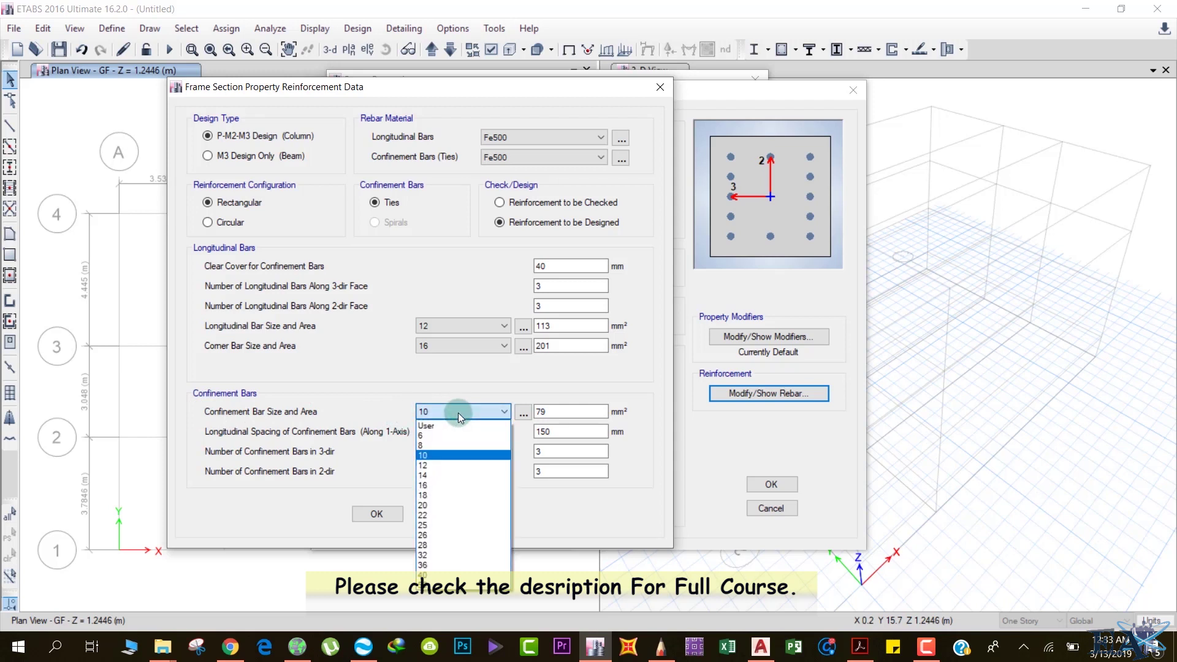
left_click(437, 455)
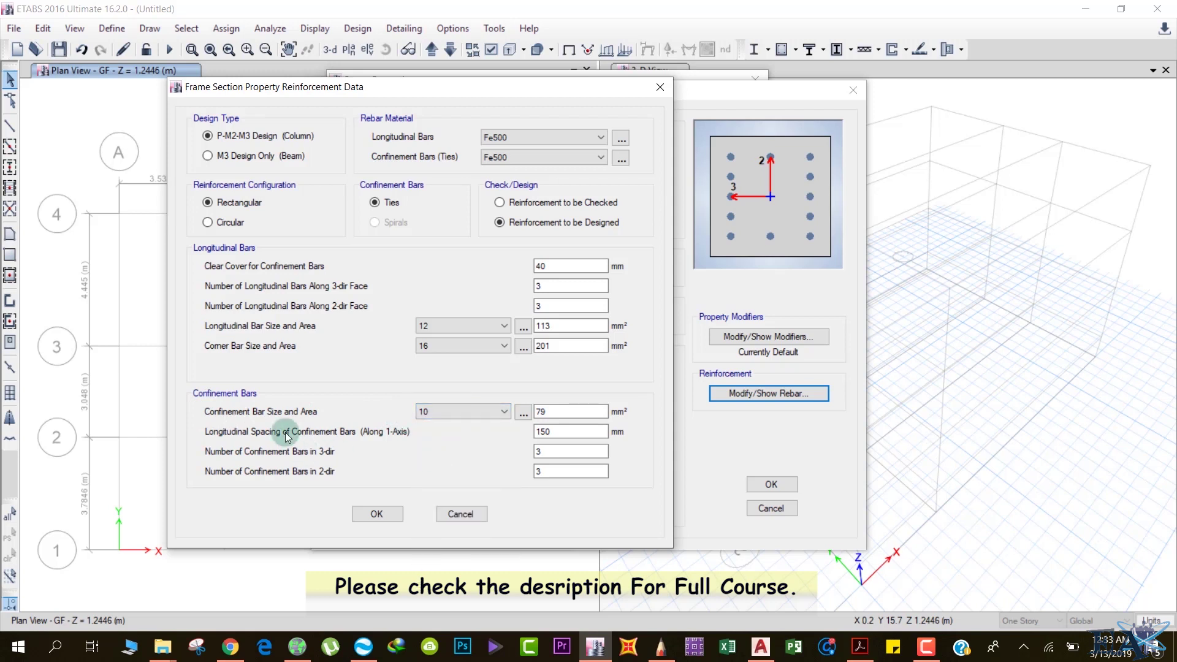
double_click(542, 432)
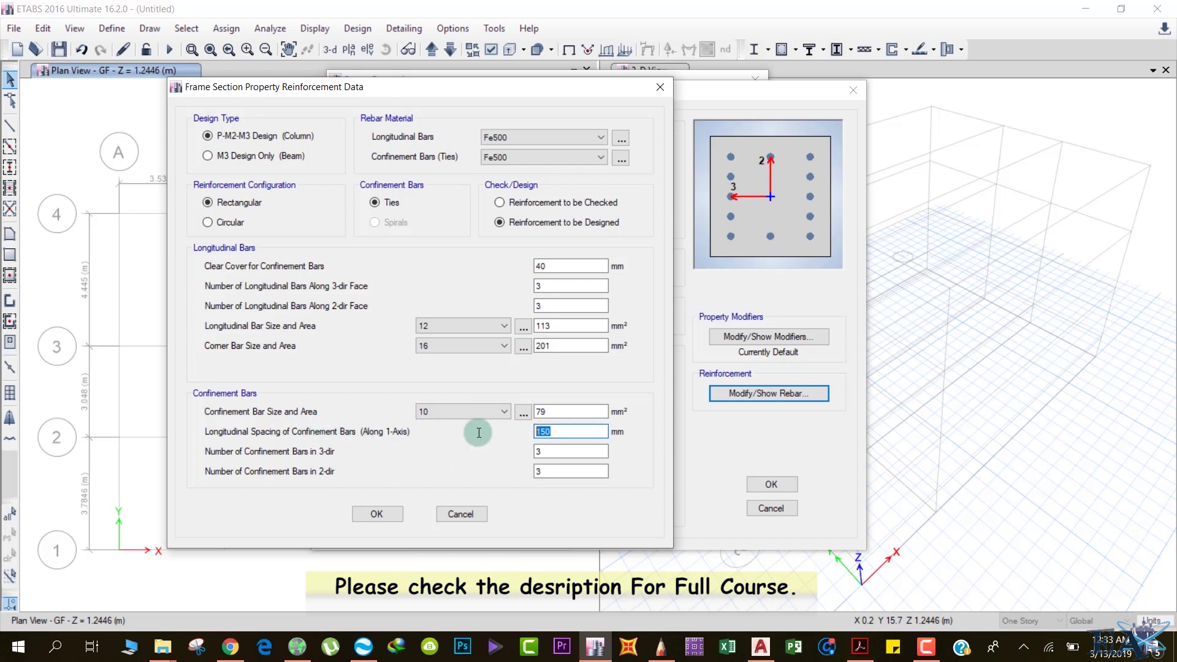
type("100")
left_click(563, 454)
left_click(553, 468)
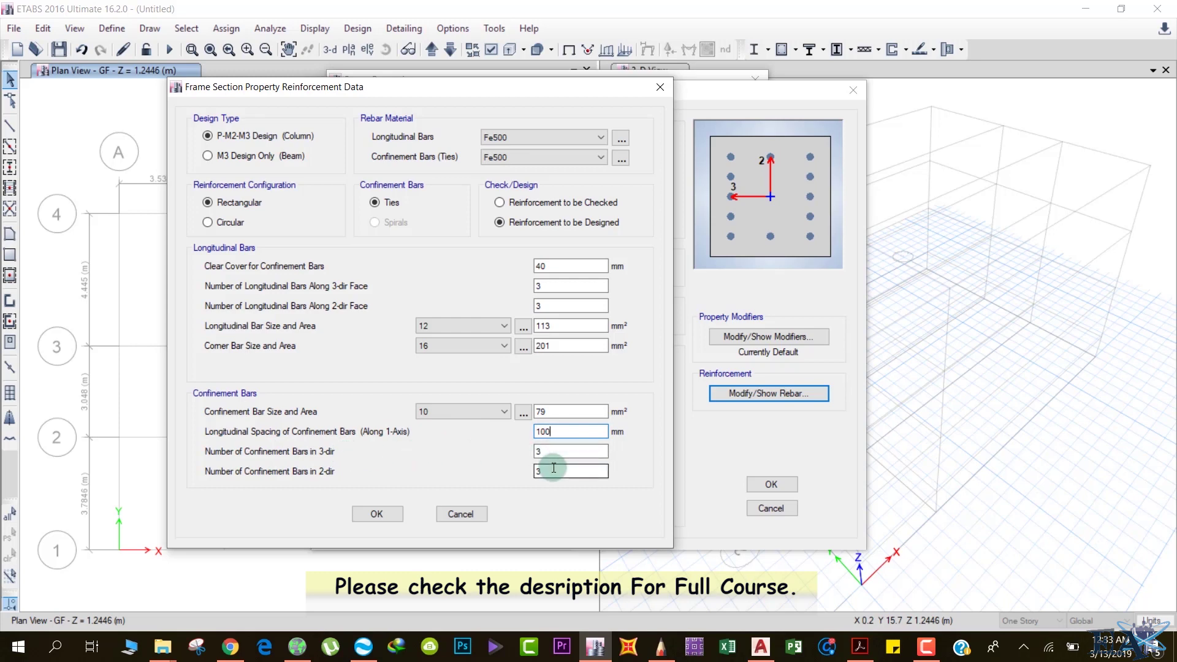
left_click(385, 516)
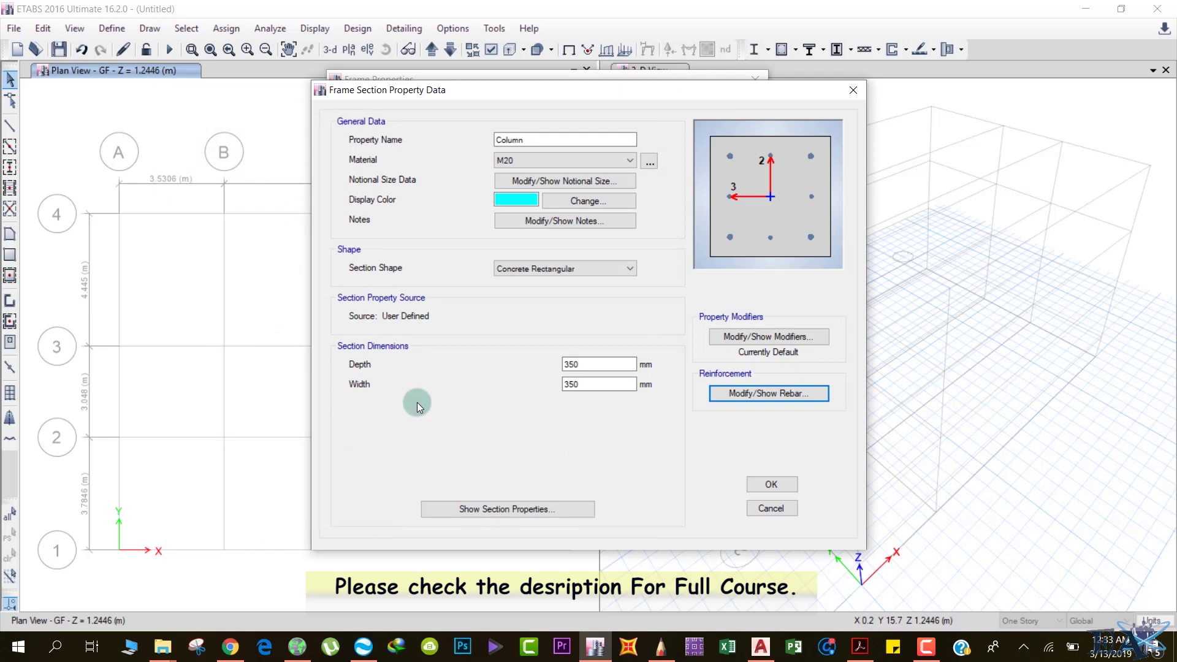
left_click(765, 485)
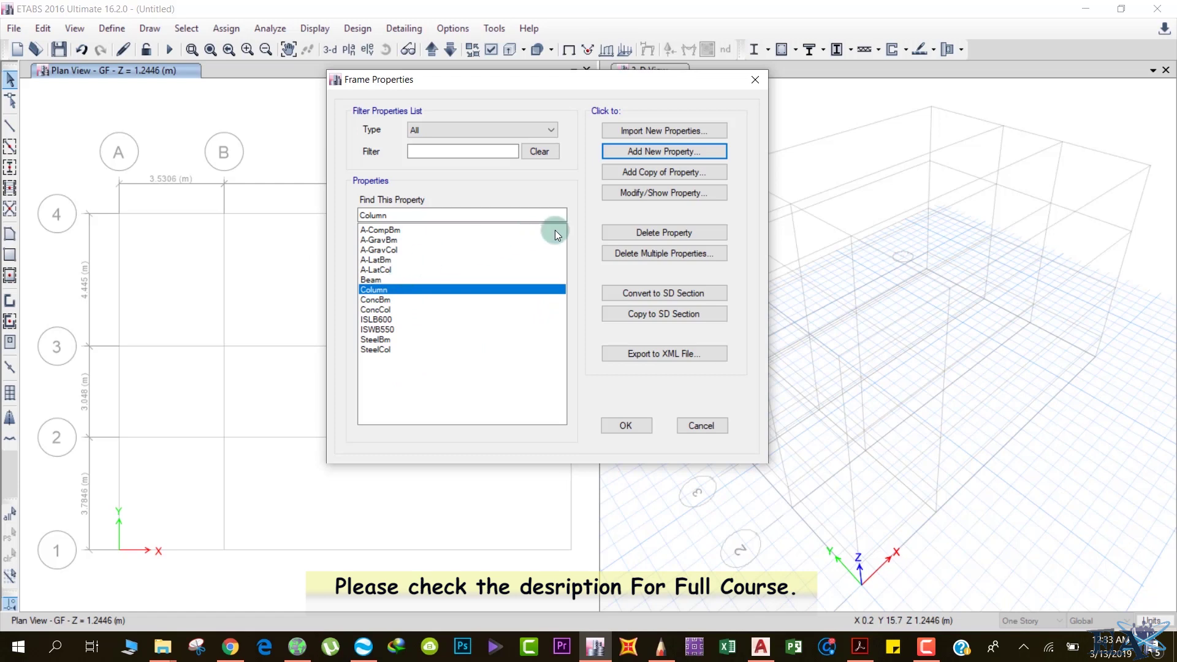
Step: Delete the frame sections ConcBm, ConcCol, SteelBm, SteelCol, A-CompBm, A-GravBm, A-GravCol, A-LatBm and A-LatCol
left_click(626, 254)
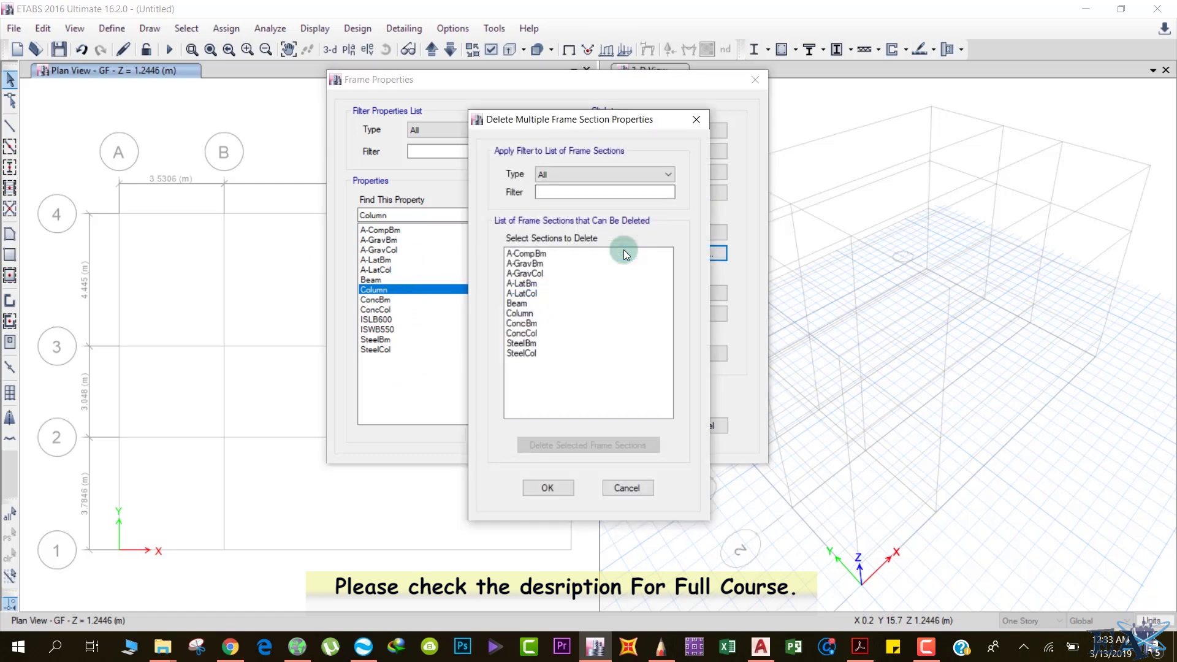
left_click_drag(528, 378, 521, 322)
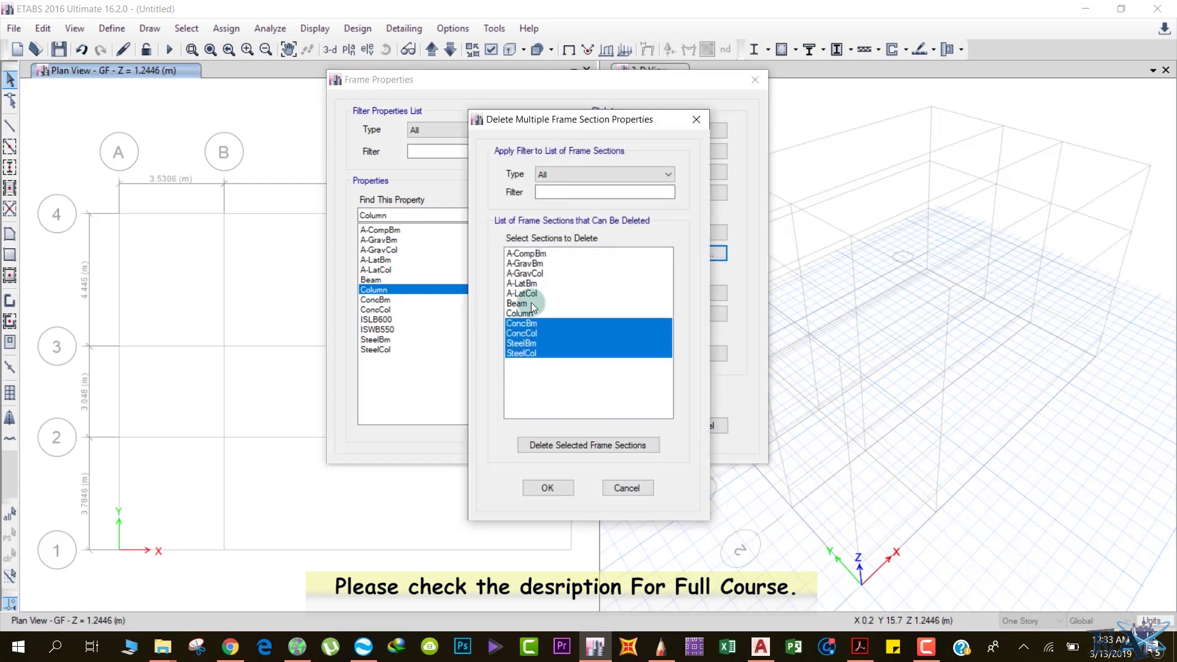
left_click(569, 448)
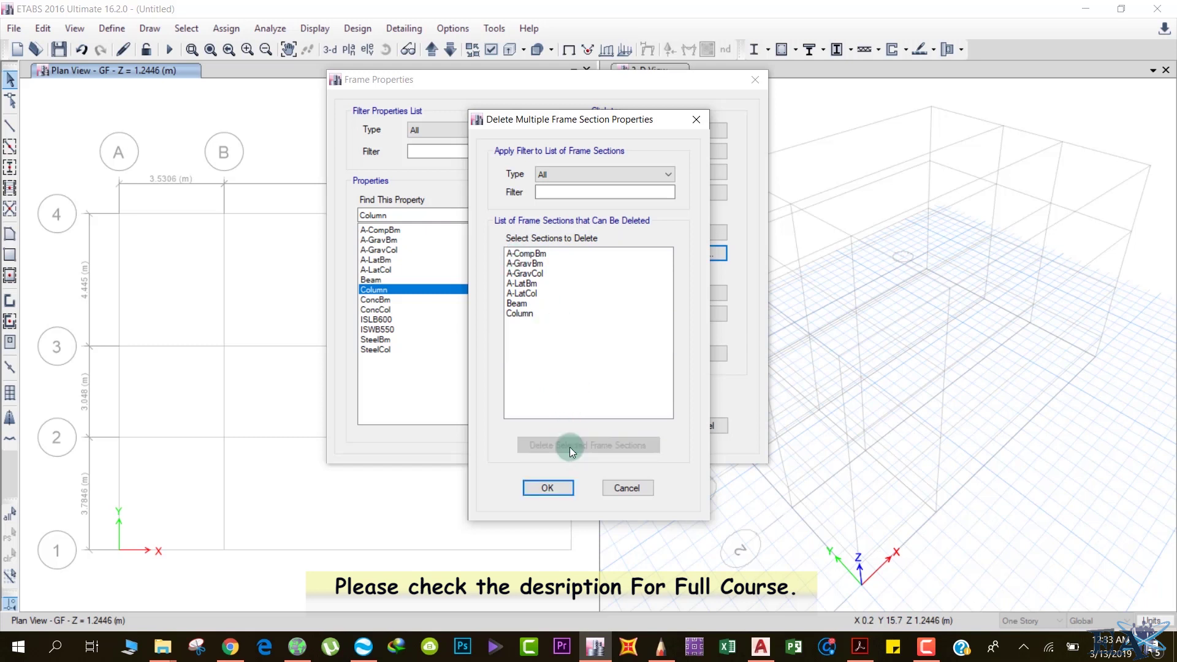
left_click(525, 253)
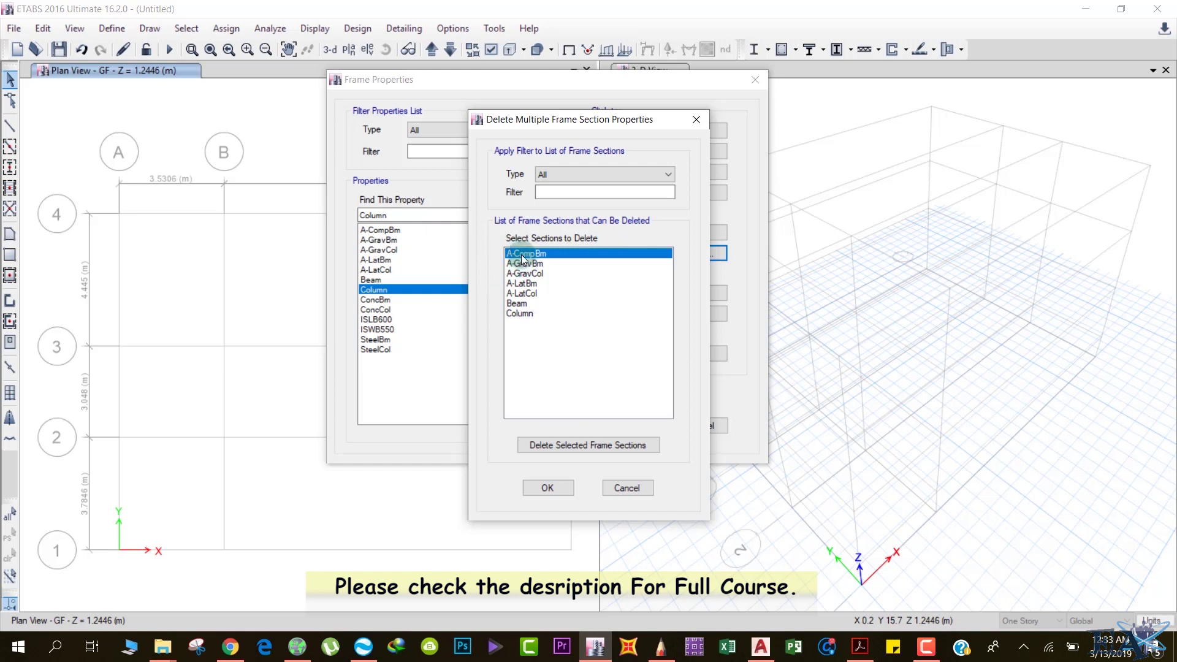
left_click(528, 294, "shift")
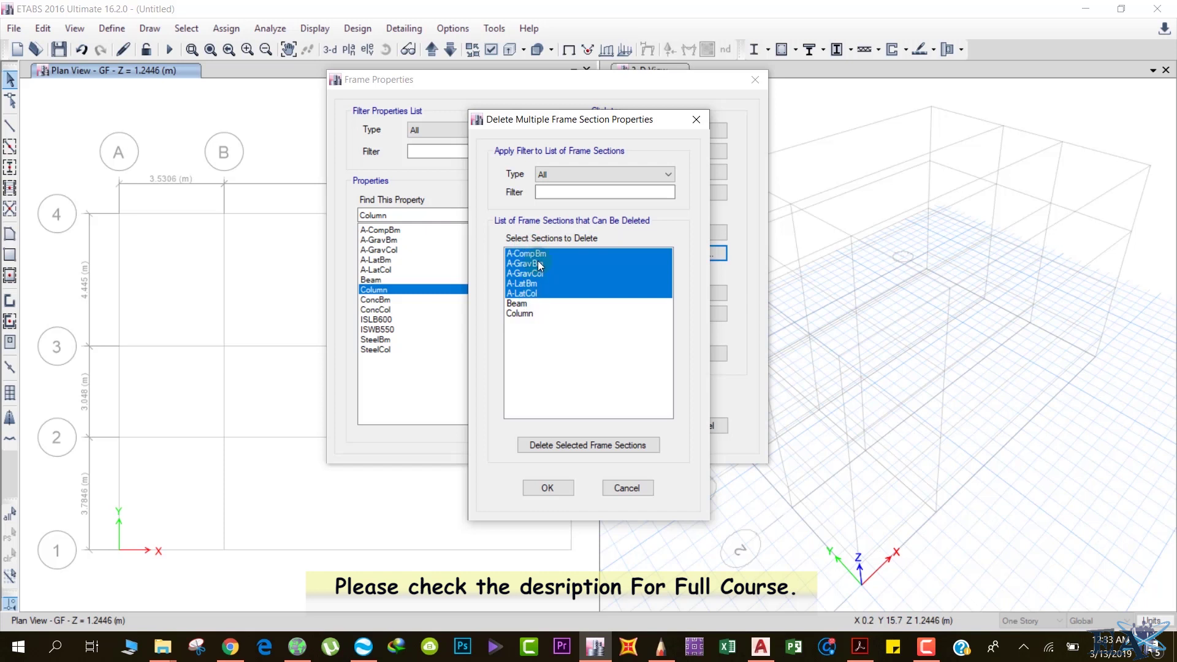
left_click(584, 450)
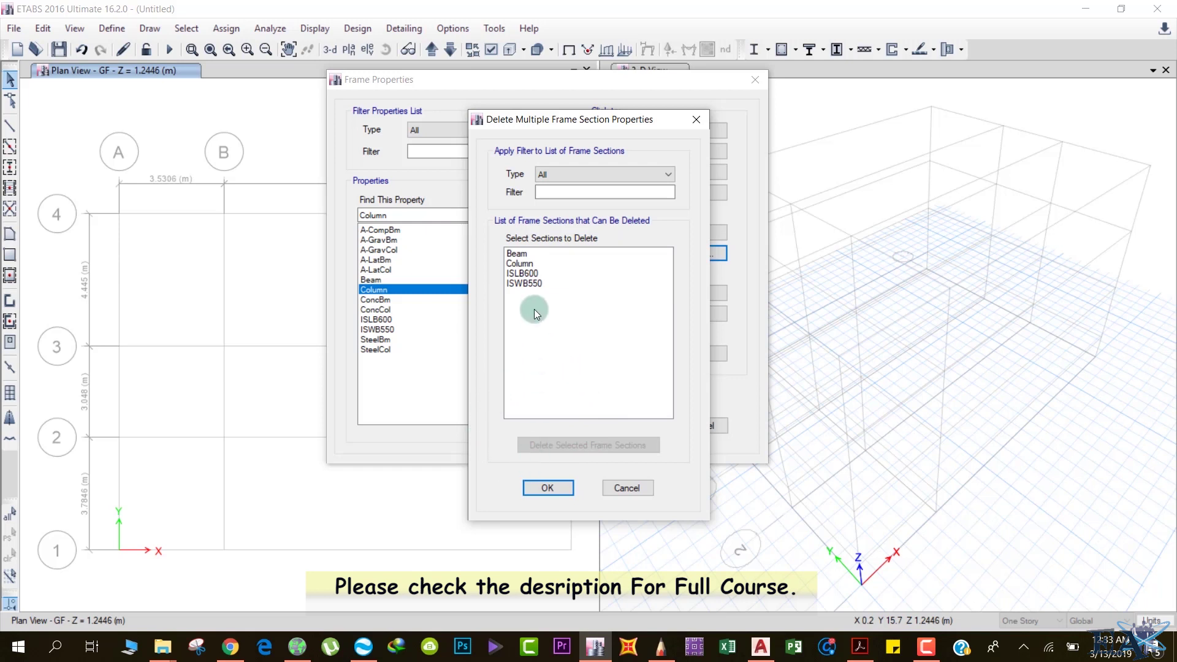
Step: Delete the ISLB600 and ISWB550 frame sections and accept the frame properties list
left_click(531, 274)
left_click(586, 445)
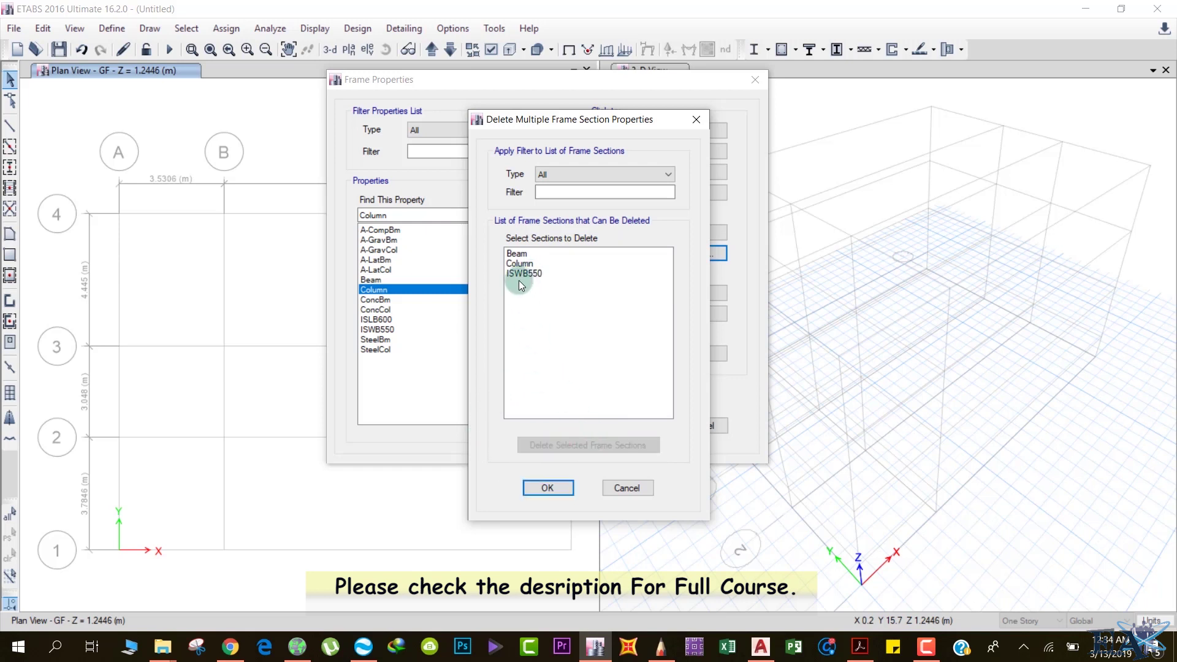
left_click(521, 274)
left_click(574, 439)
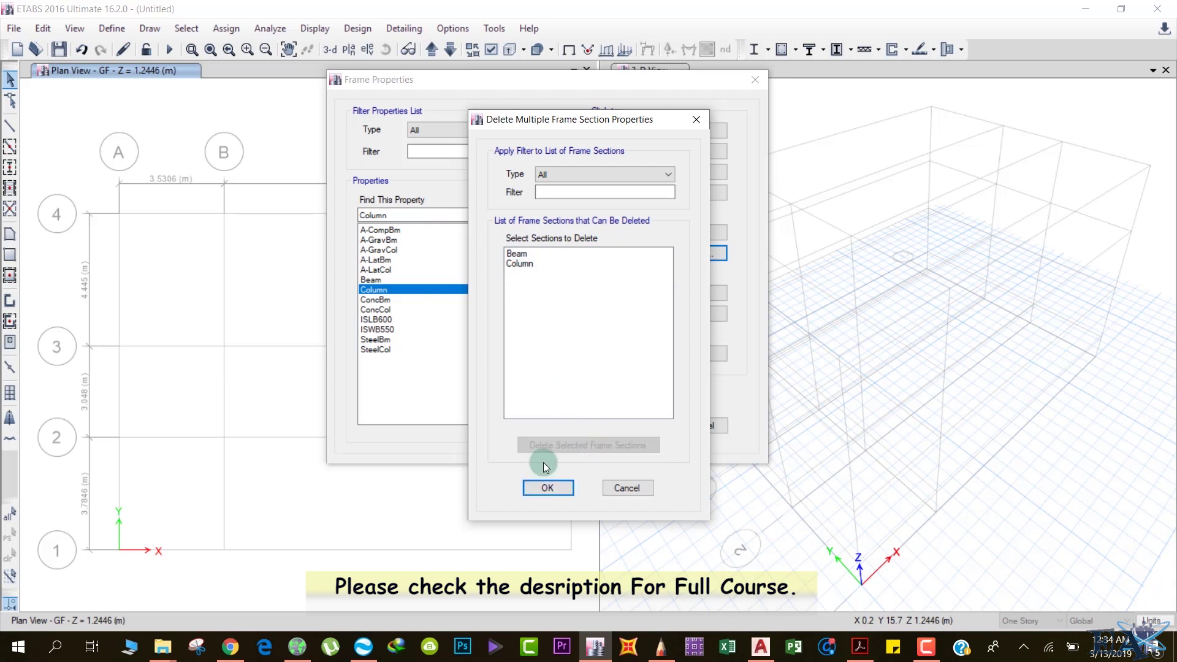
left_click(547, 489)
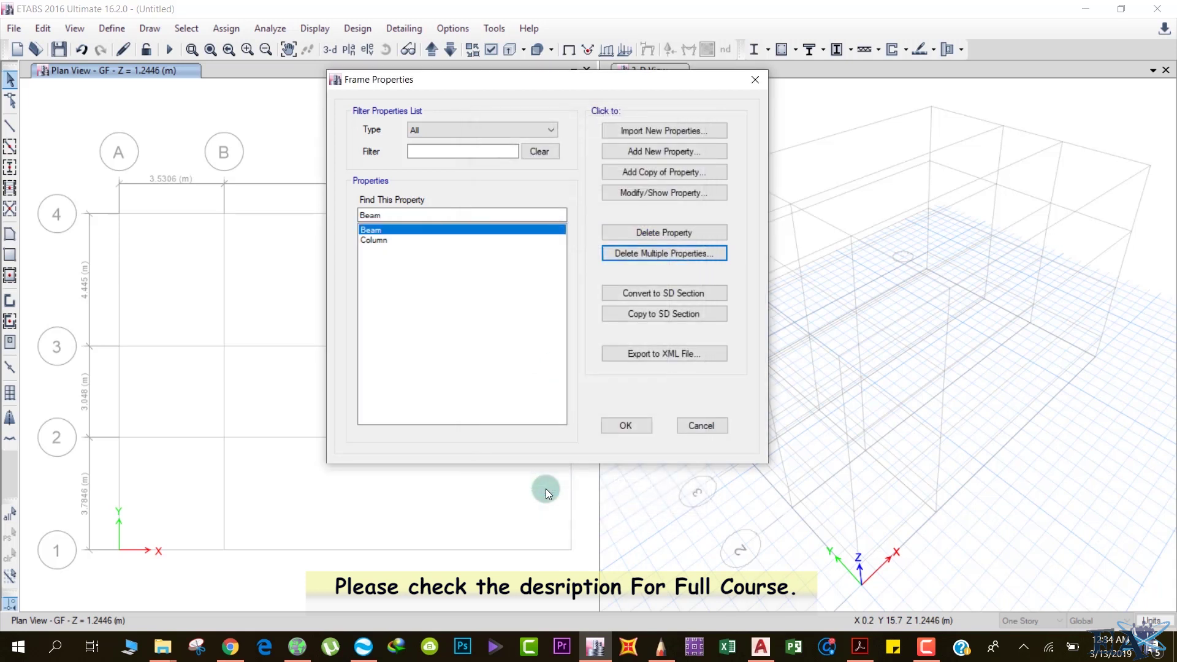
left_click(616, 429)
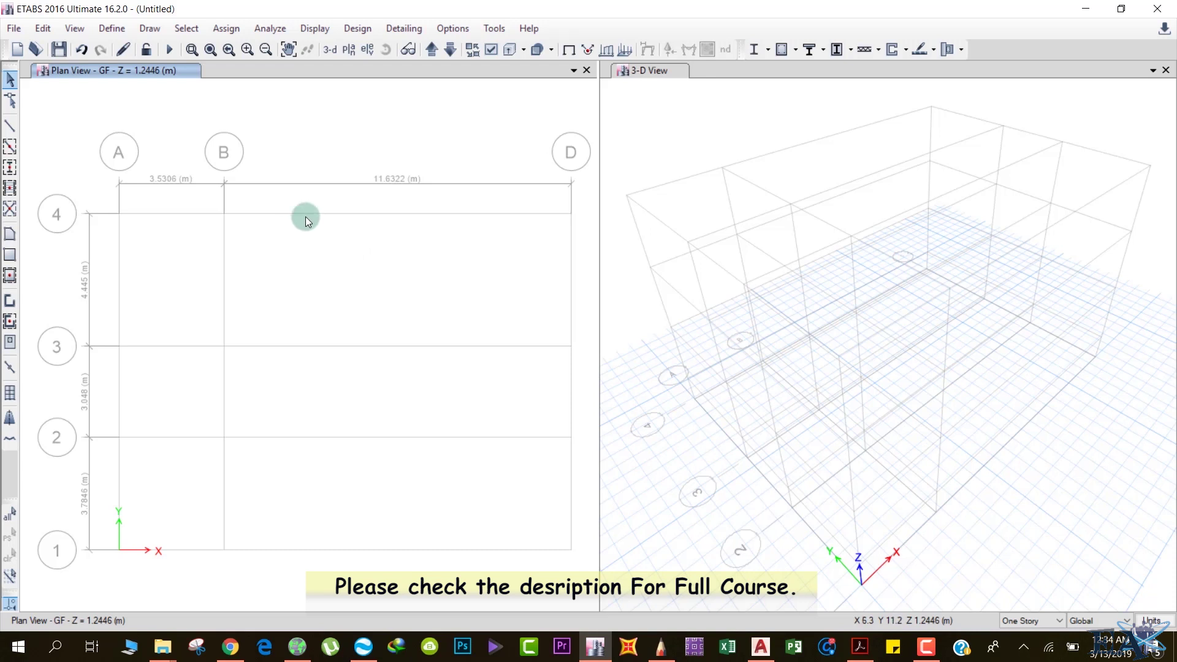
Step: Add a new slab section property named Slab 125 with M20 as its material
left_click(105, 31)
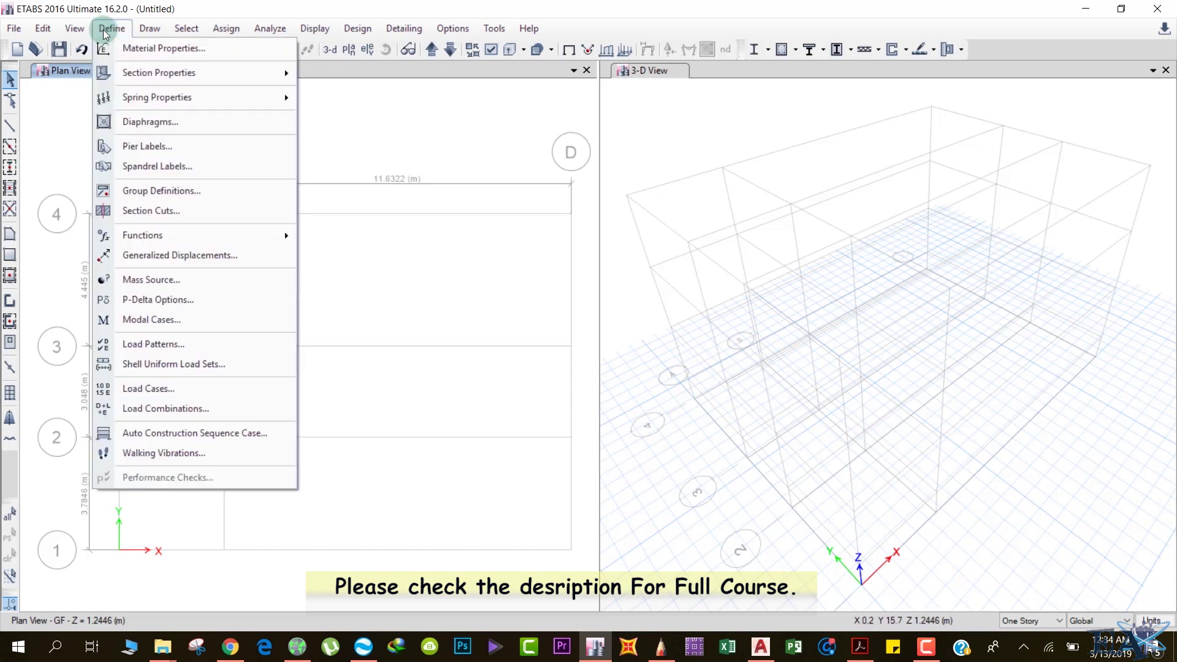
mouse_move(124, 74)
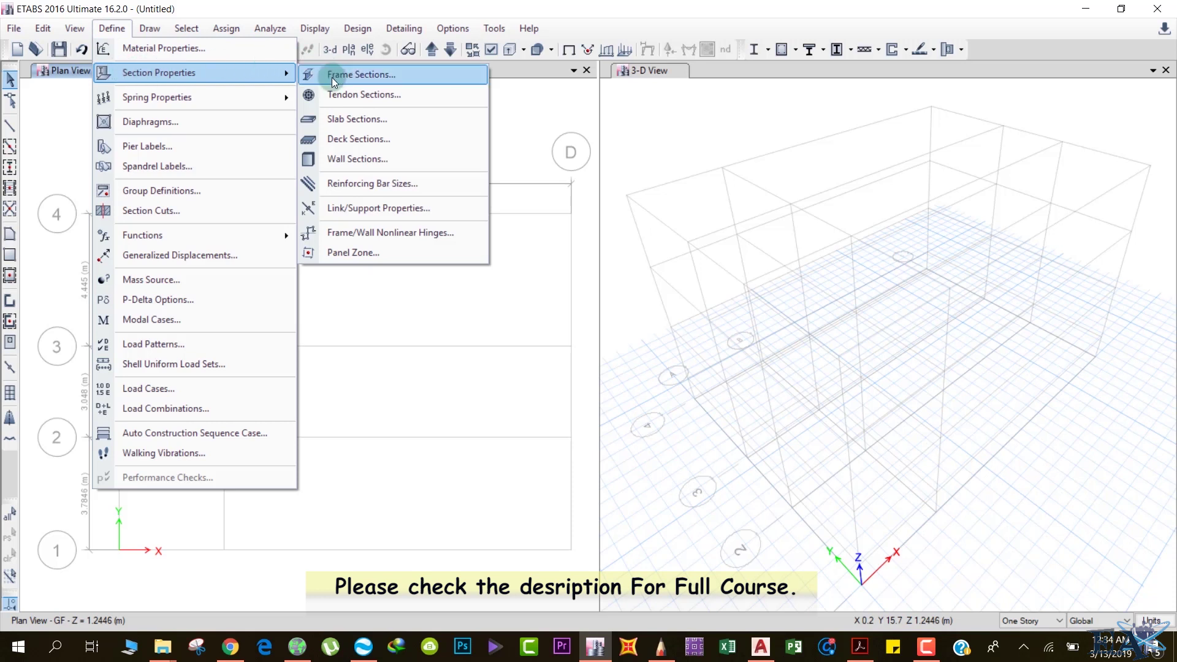
left_click(340, 121)
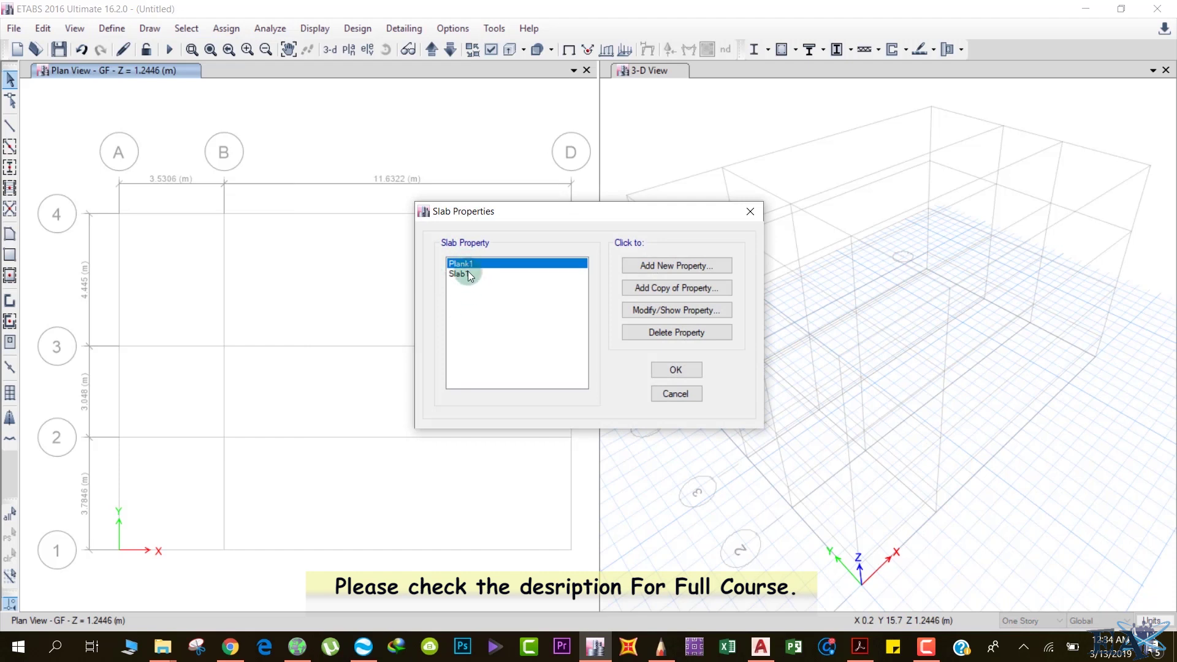
left_click(667, 265)
left_click(596, 156)
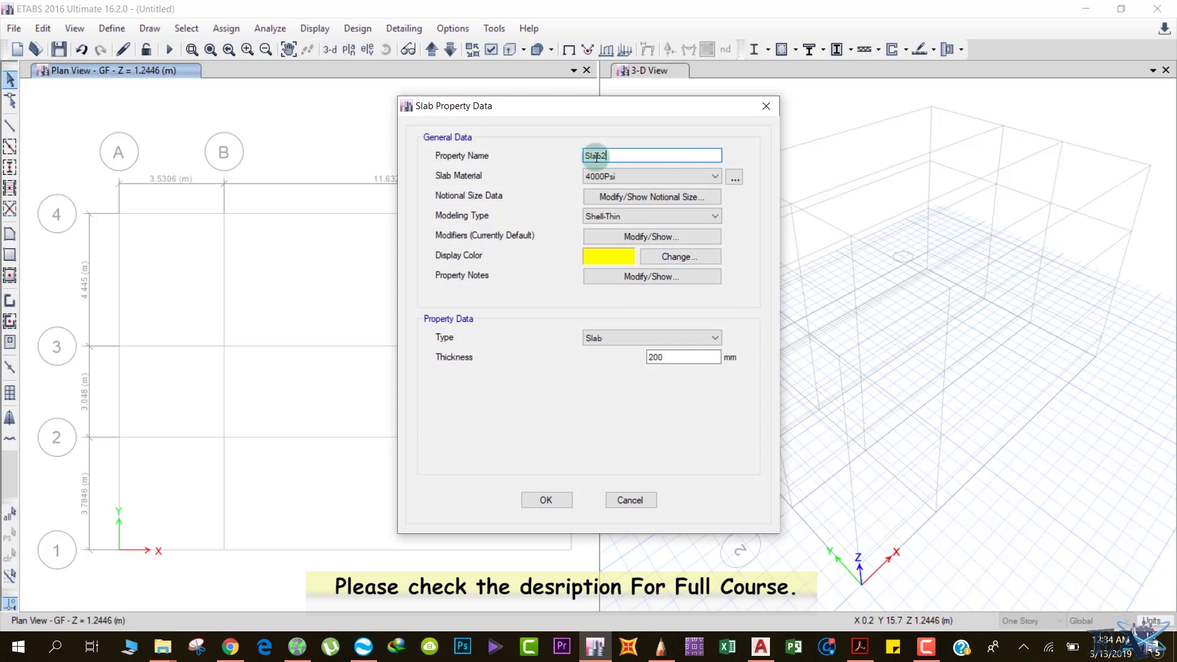
type("Sla")
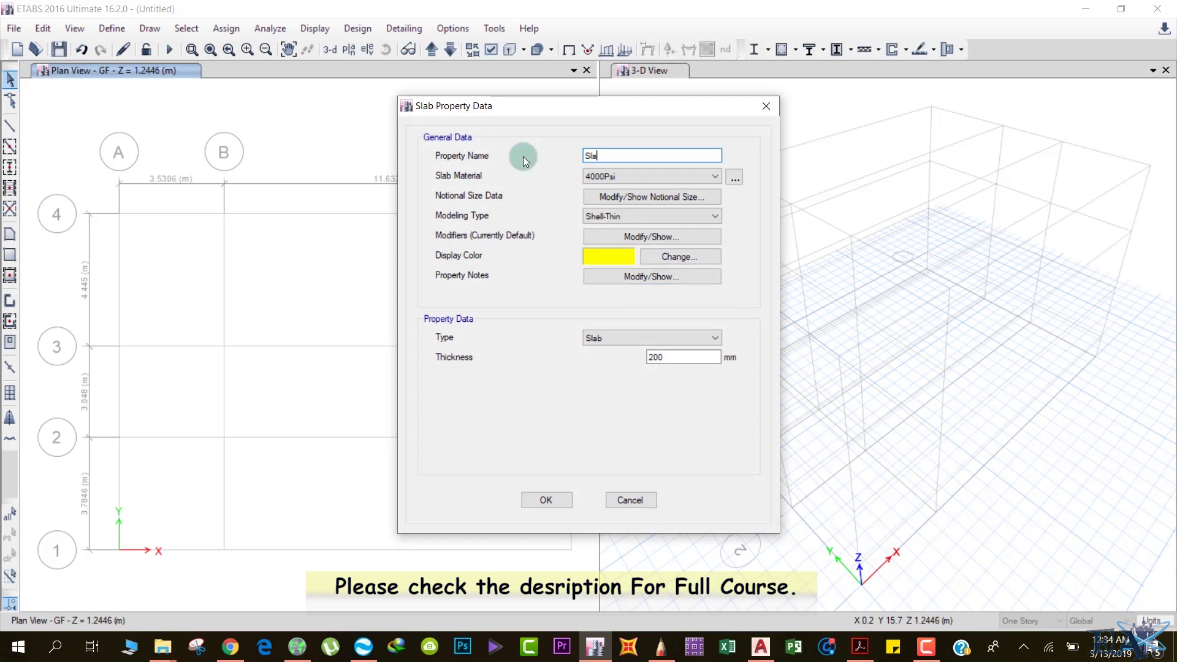
type("b 125")
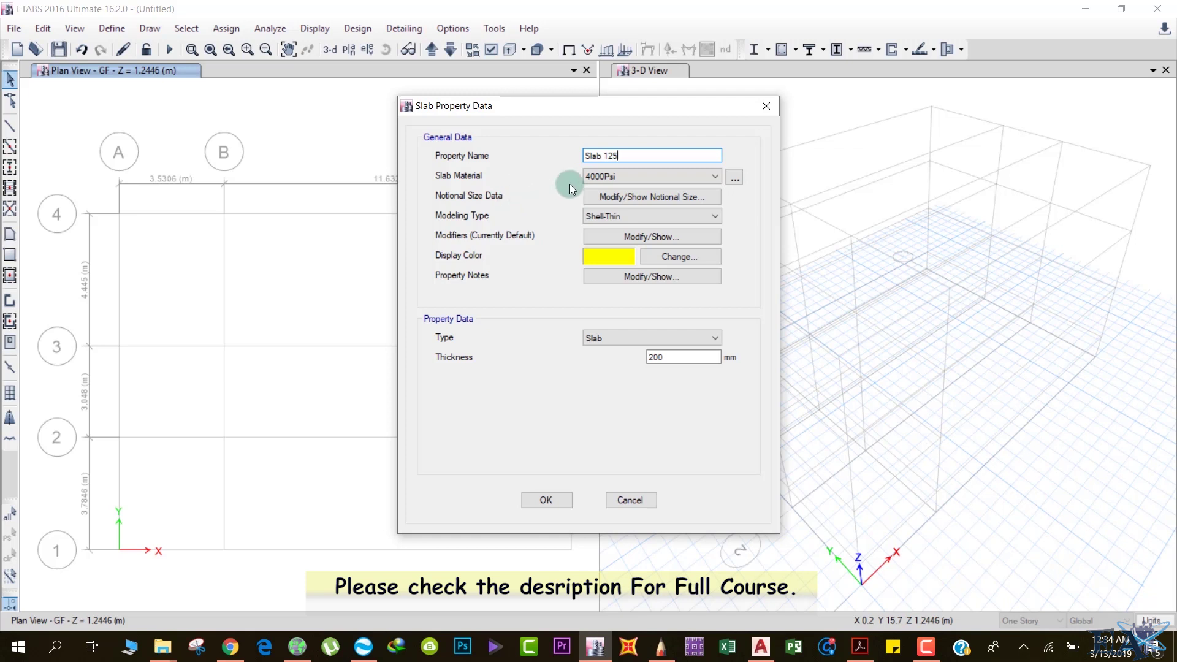
left_click(628, 174)
left_click(619, 228)
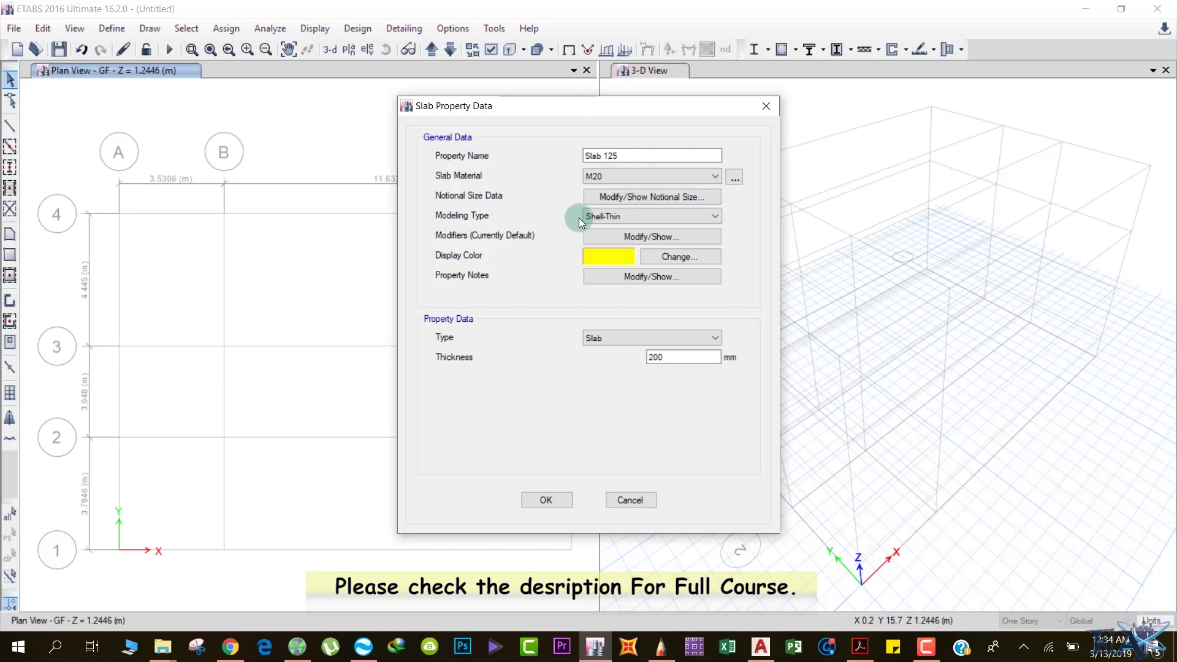
Step: Keep the slab's modeling type as Shell-Thin and type as Slab, set its thickness to 125 mm, and accept the property
left_click(607, 216)
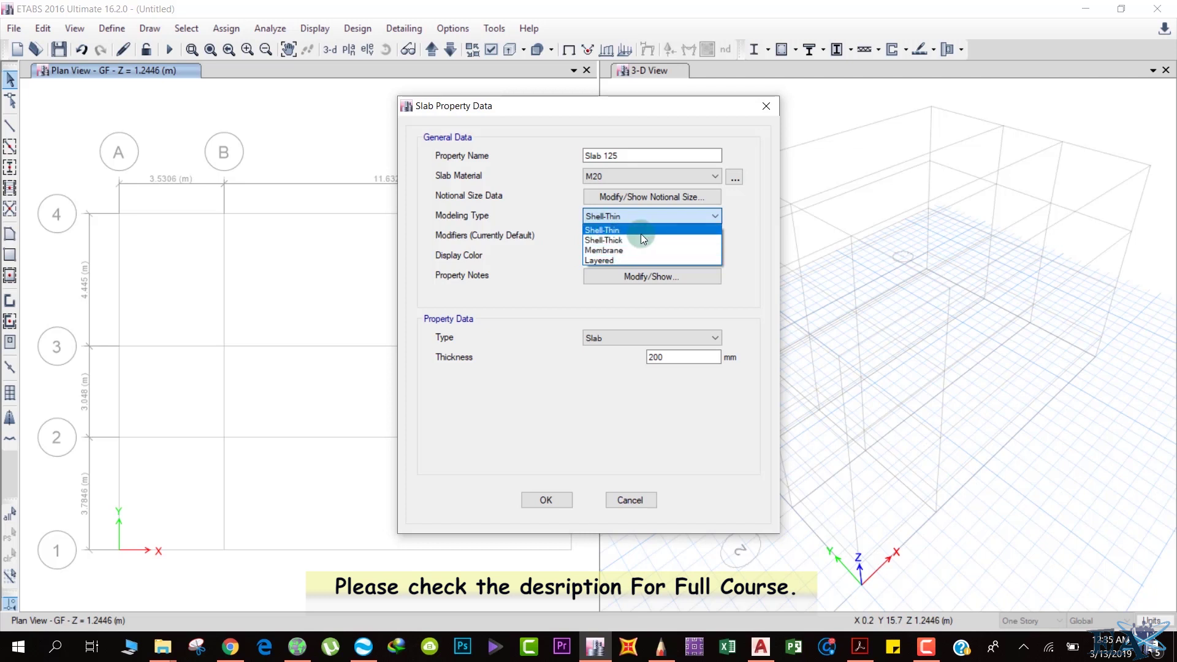
left_click(620, 230)
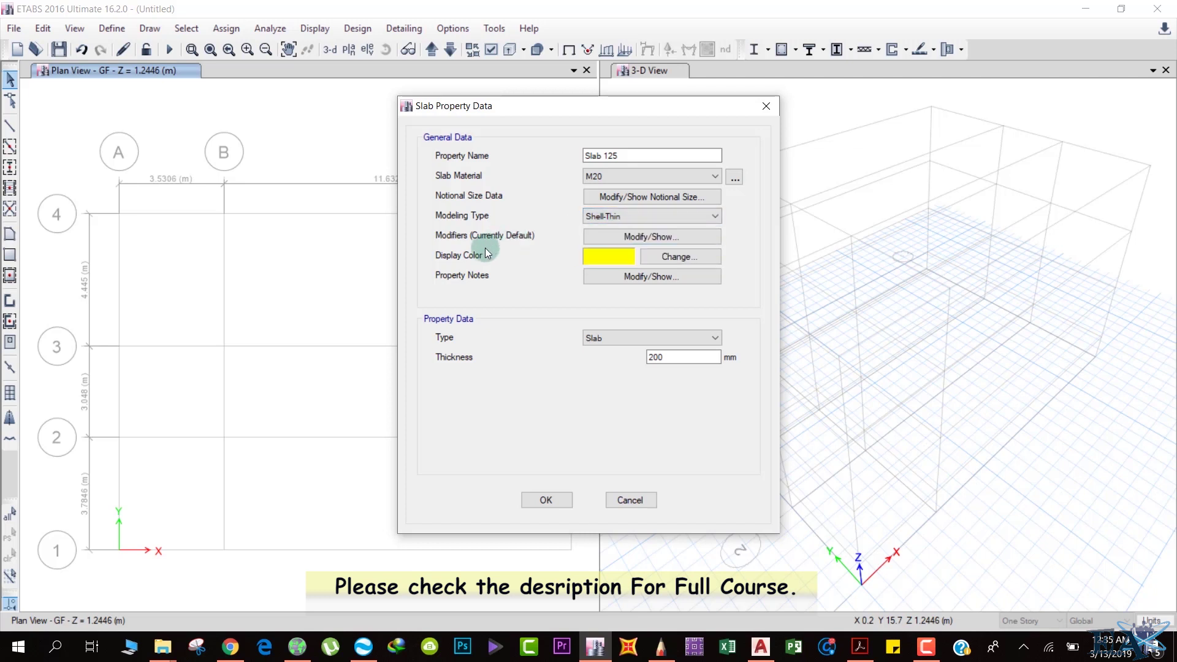
left_click(623, 336)
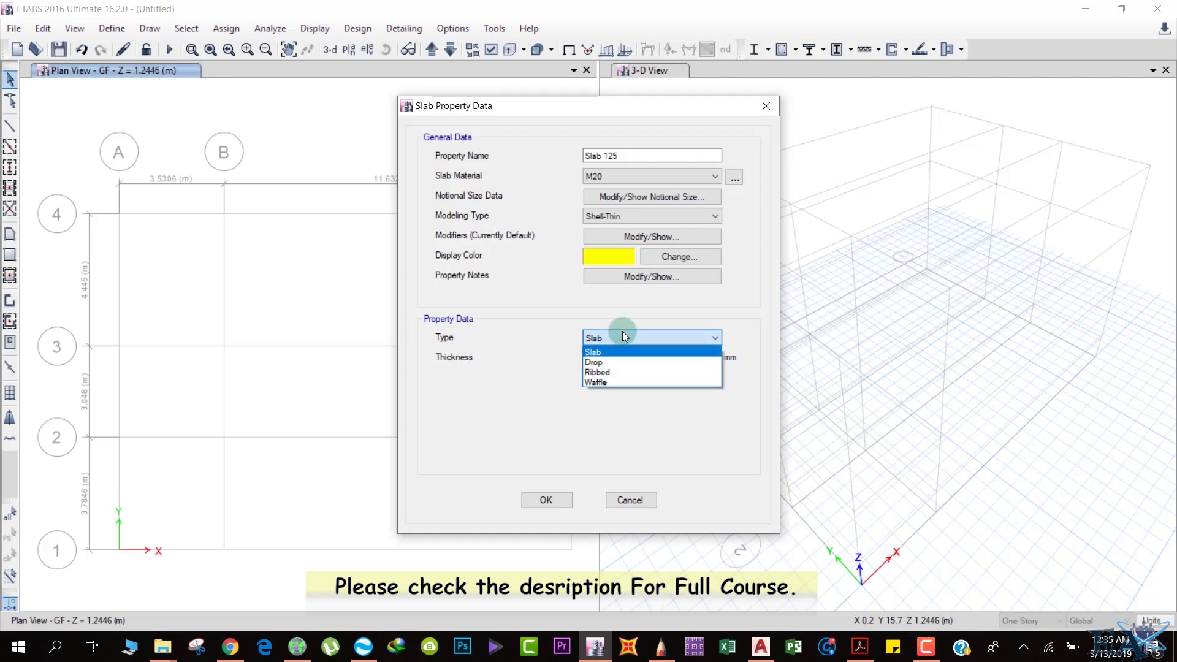
double_click(623, 336)
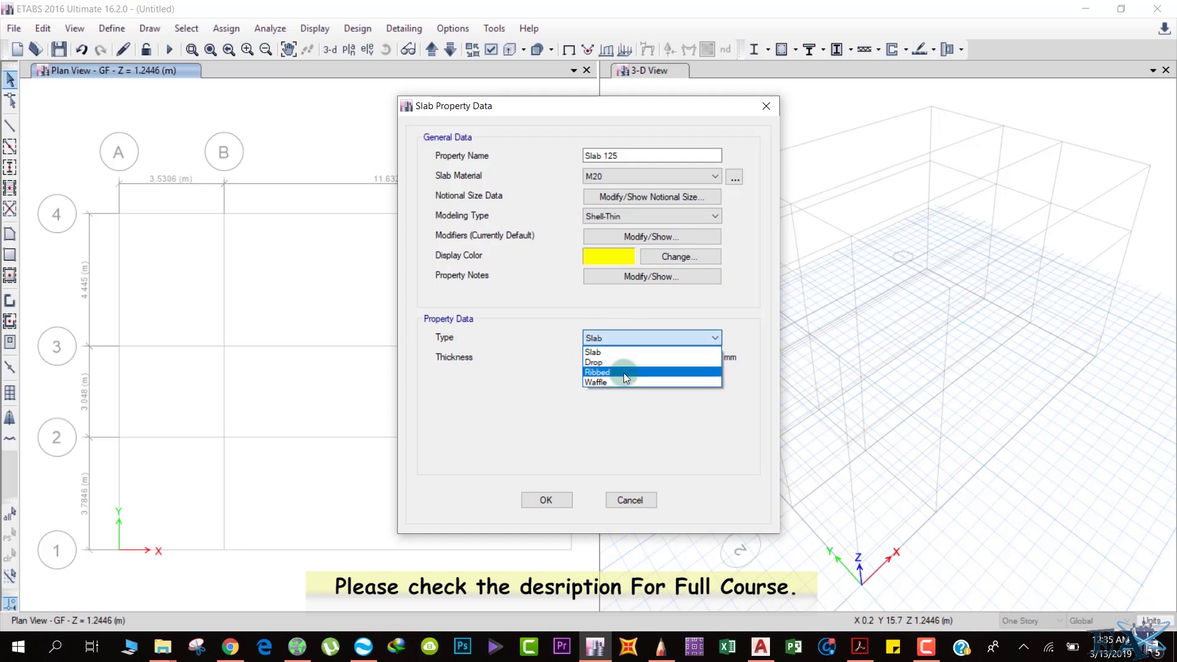
left_click(593, 354)
left_click_drag(675, 357, 593, 358)
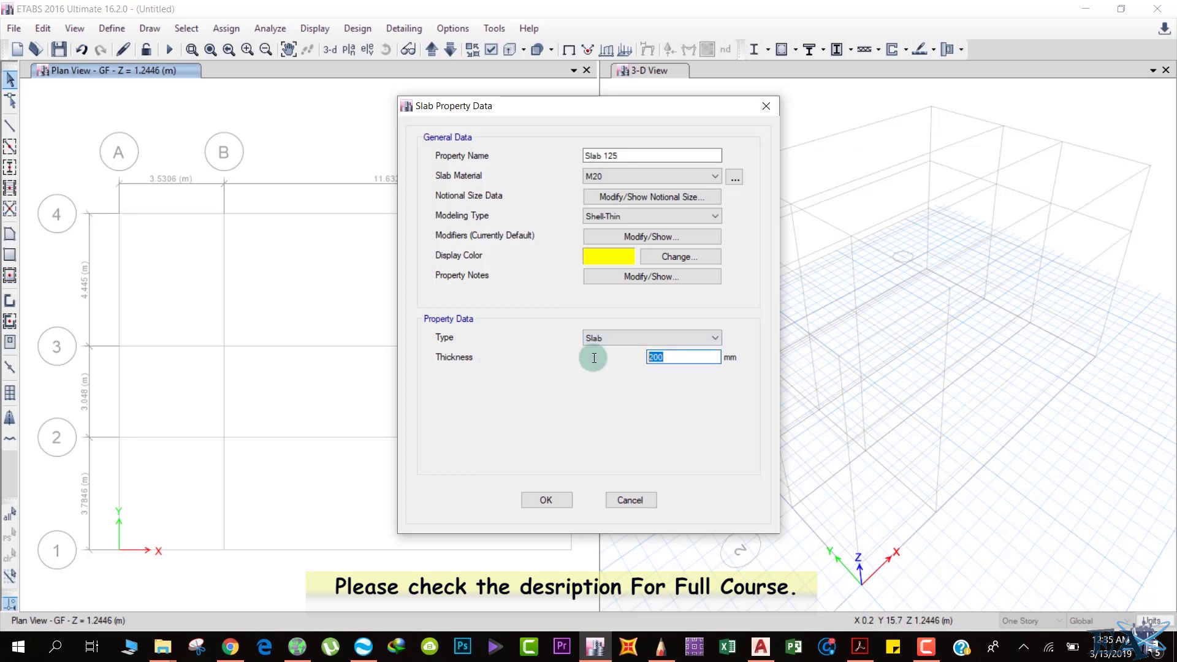
type("125")
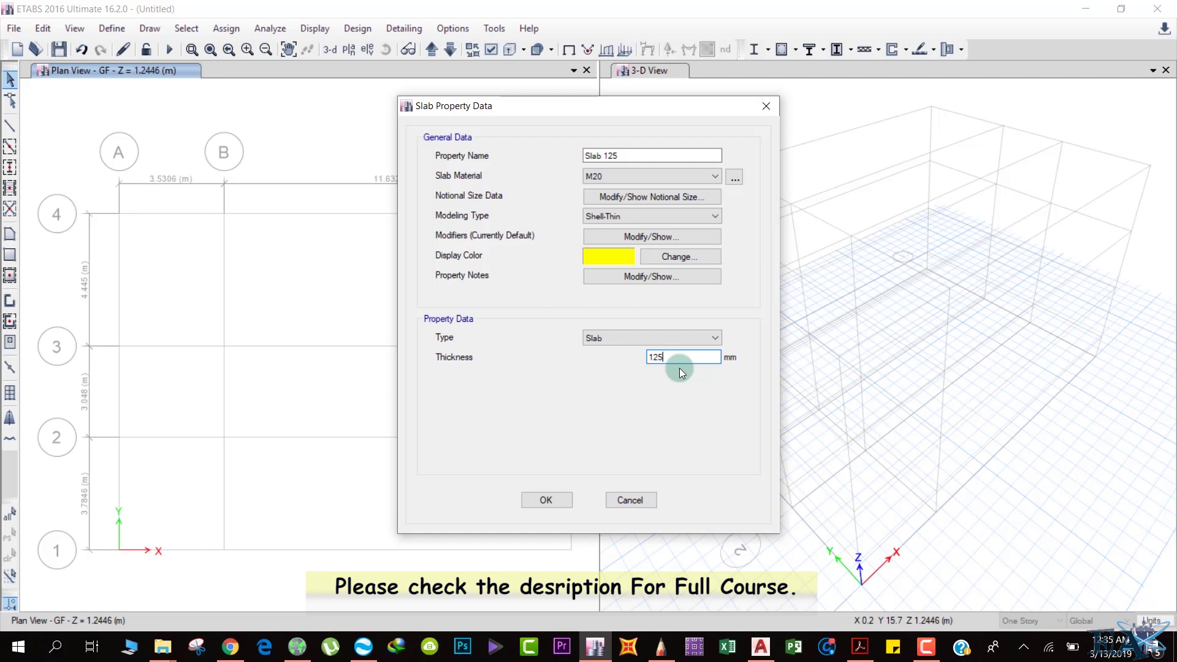
left_click(539, 498)
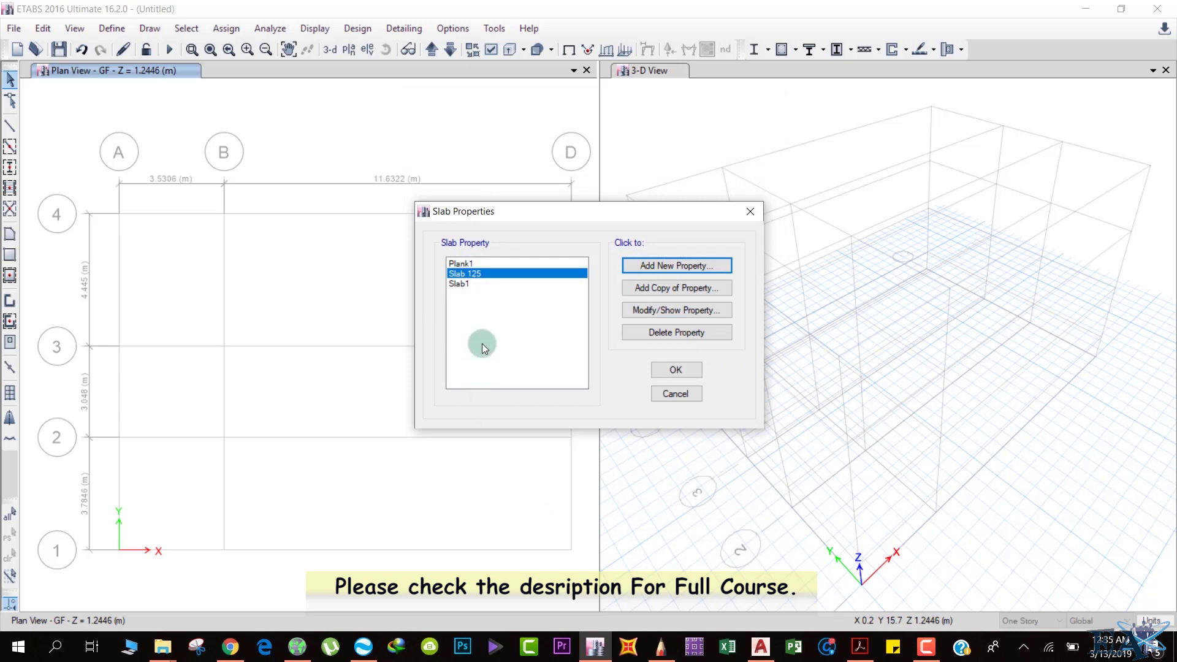
Step: Delete the default slab properties Slab1 and Plank1 and accept the slab properties list
left_click(463, 284)
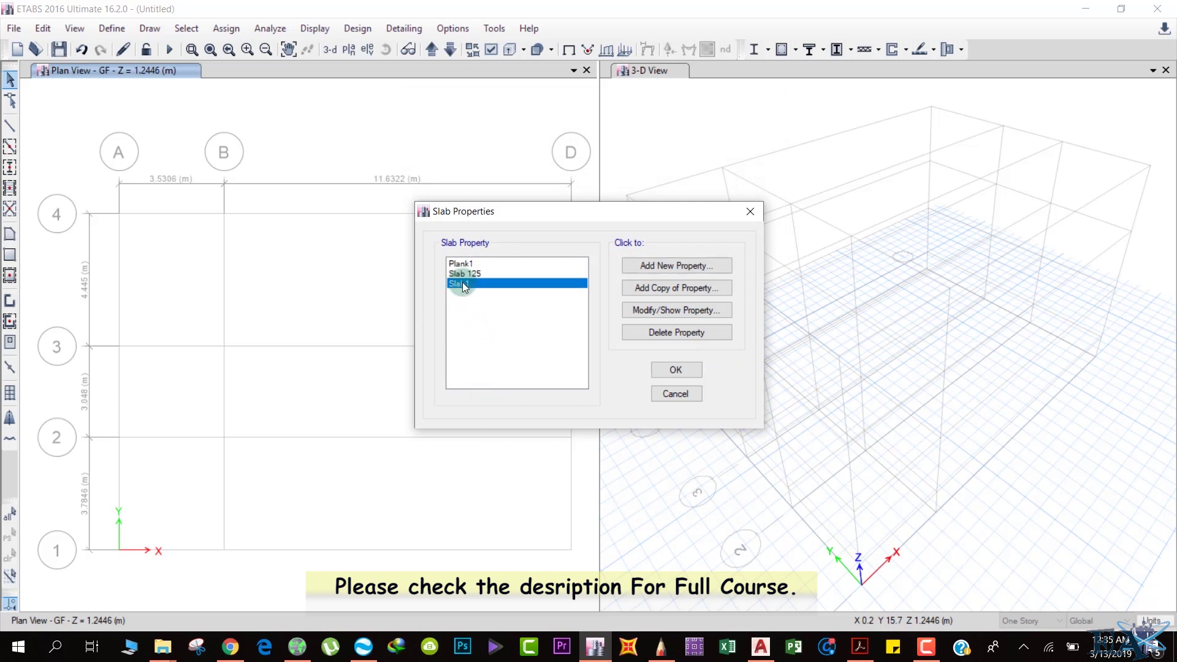
left_click(672, 331)
left_click(604, 373)
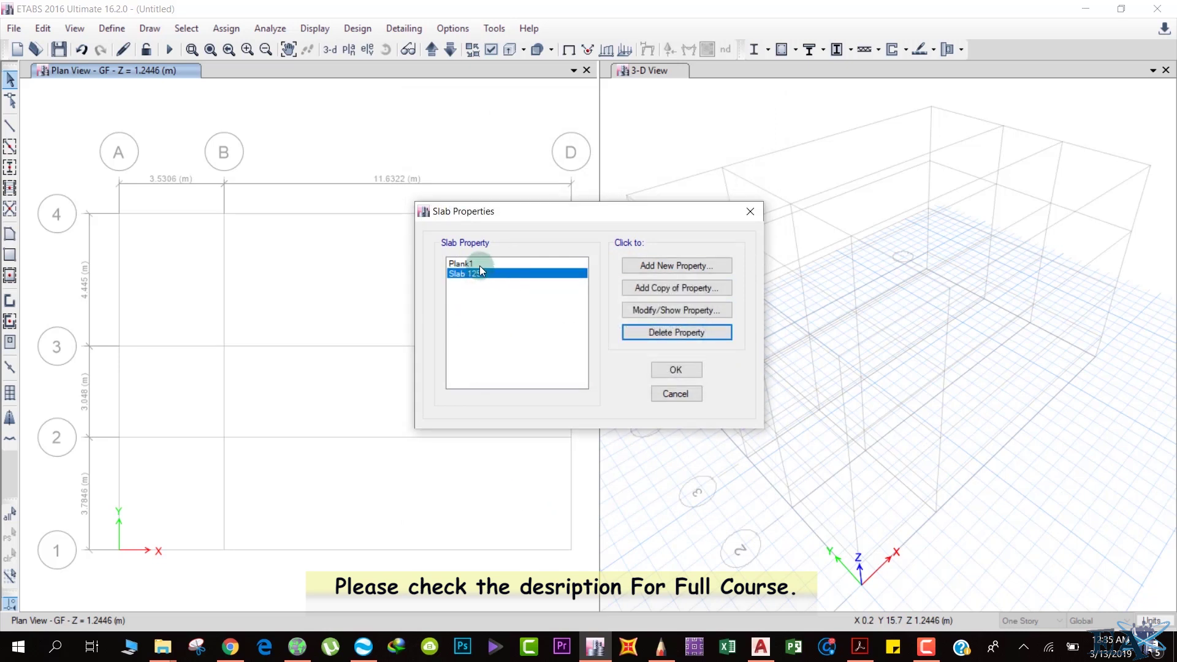
left_click(636, 333)
left_click(610, 373)
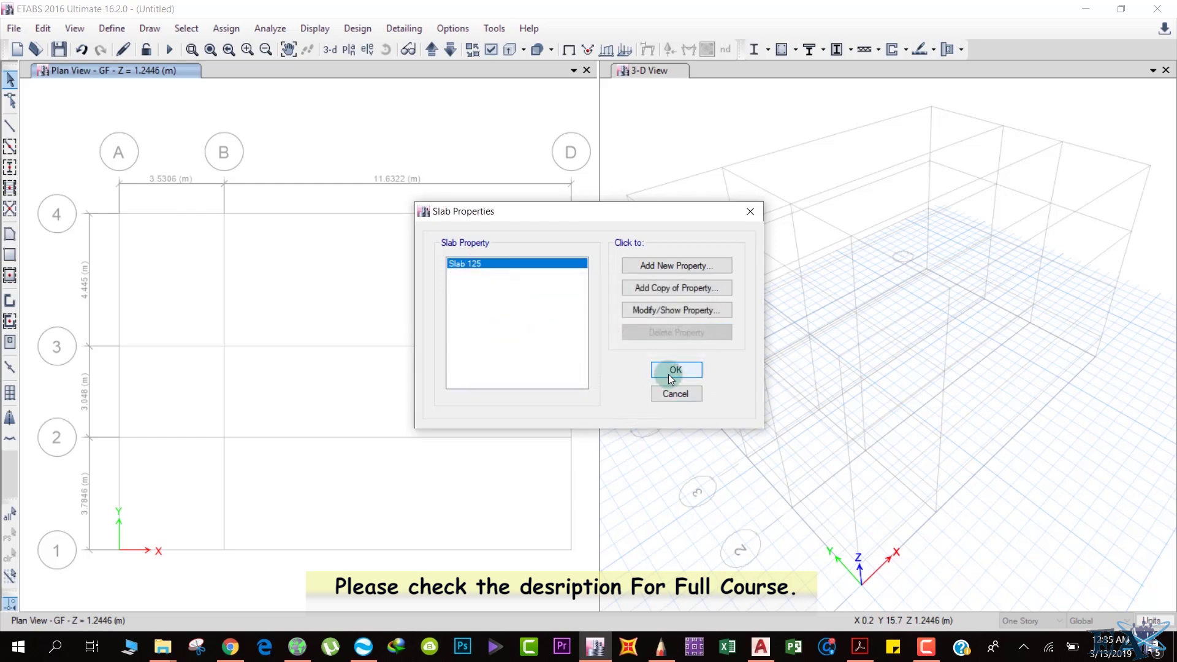
left_click(670, 373)
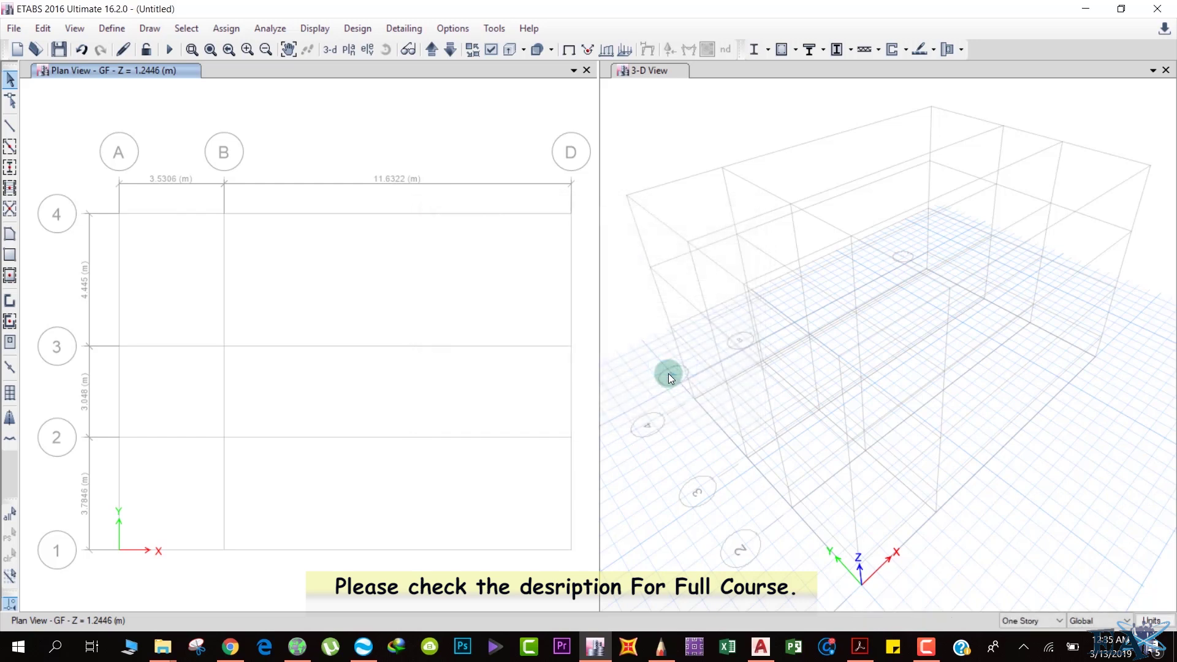